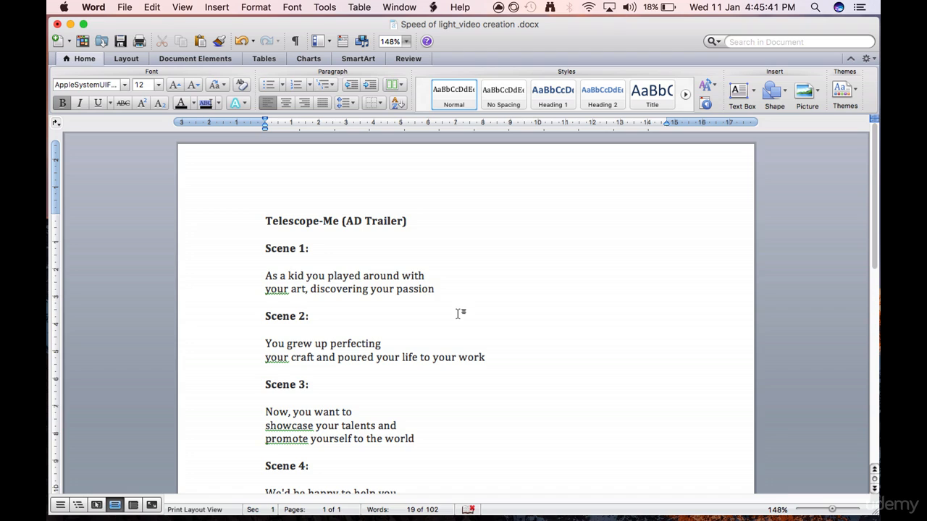
Read through the Telescope-Me ad trailer script in the Word document, from the title to Scene 9.
left_click(458, 288)
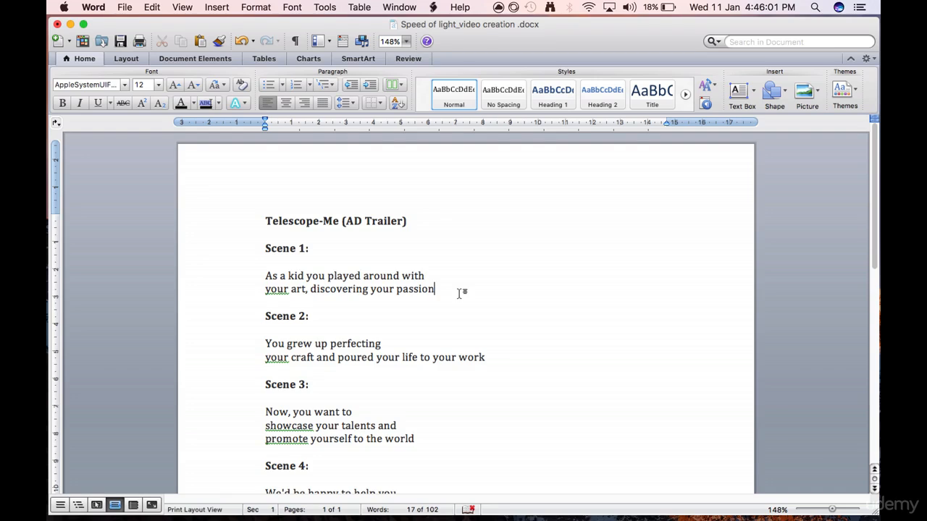
left_click(267, 249)
left_click_drag(312, 247, 273, 248)
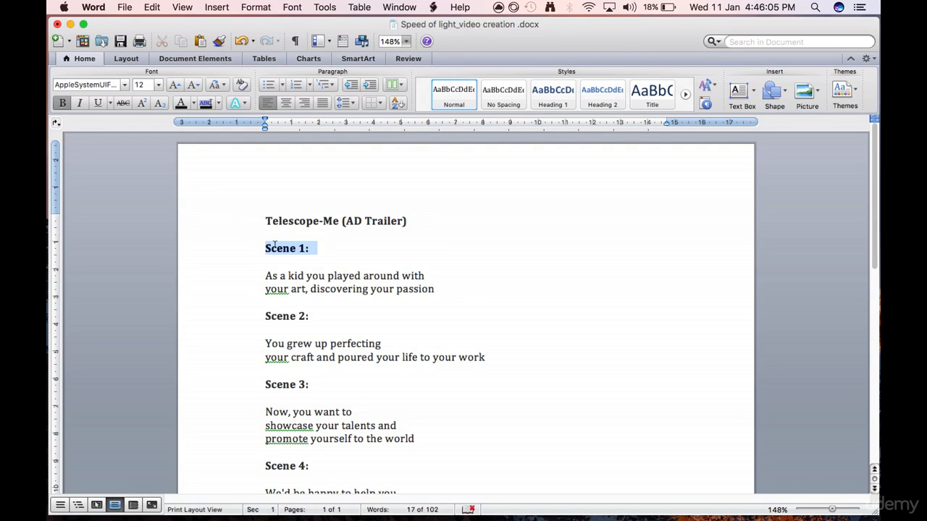
left_click(333, 276)
scroll(358, 327, "down", 3)
scroll(358, 328, "down", 5)
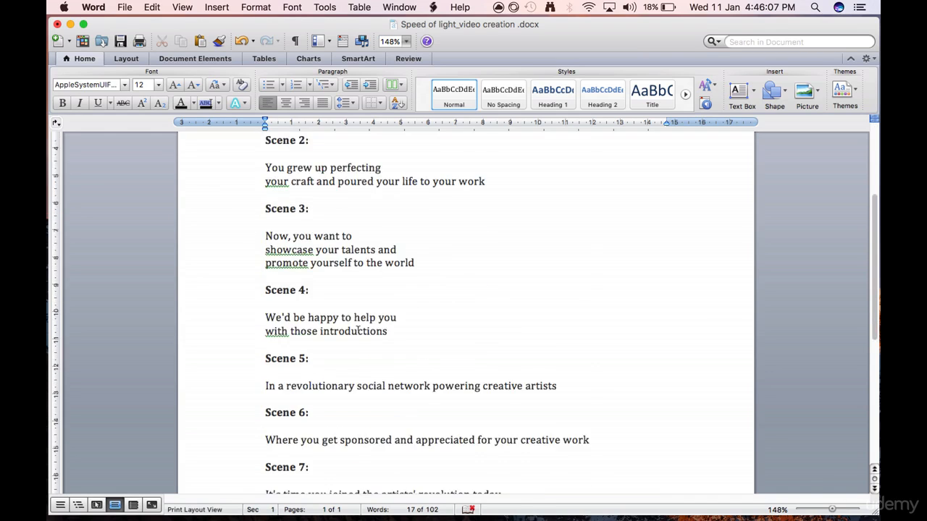
scroll(358, 362, "down", 3)
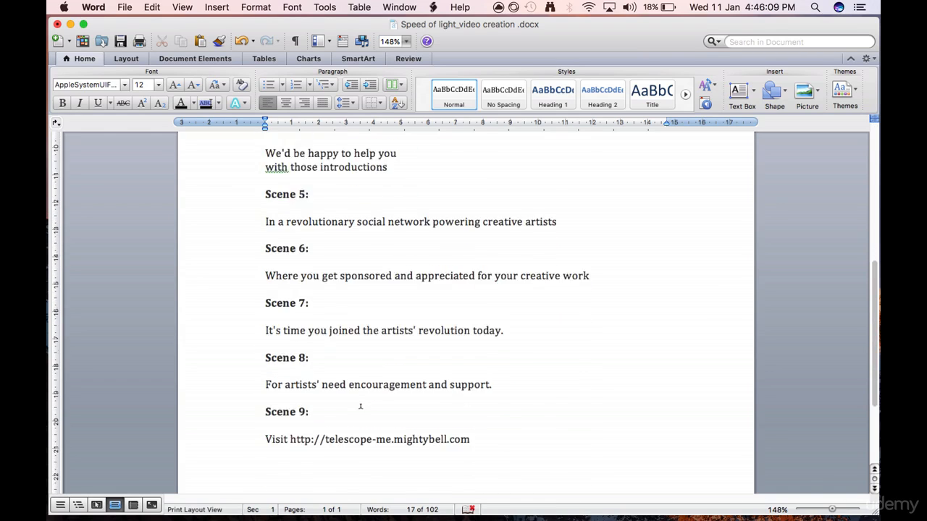
left_click(483, 406)
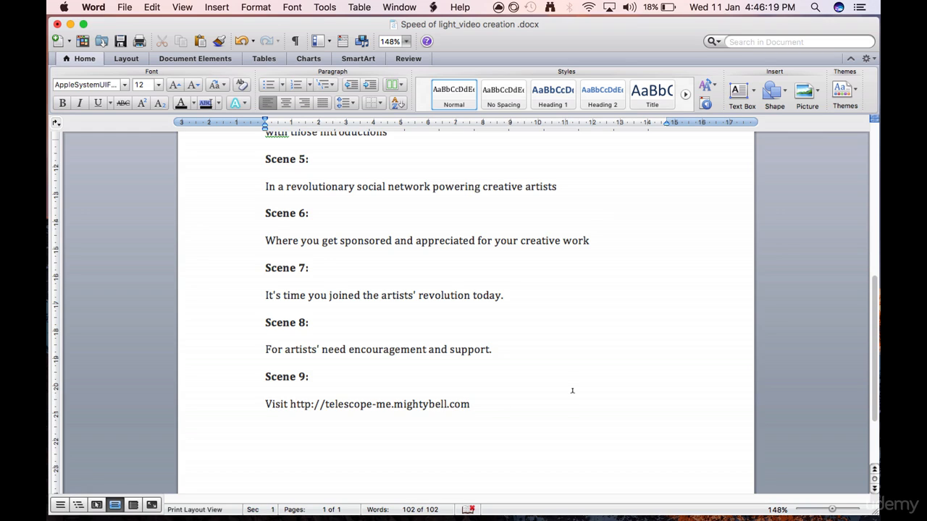
scroll(572, 391, "up", 5)
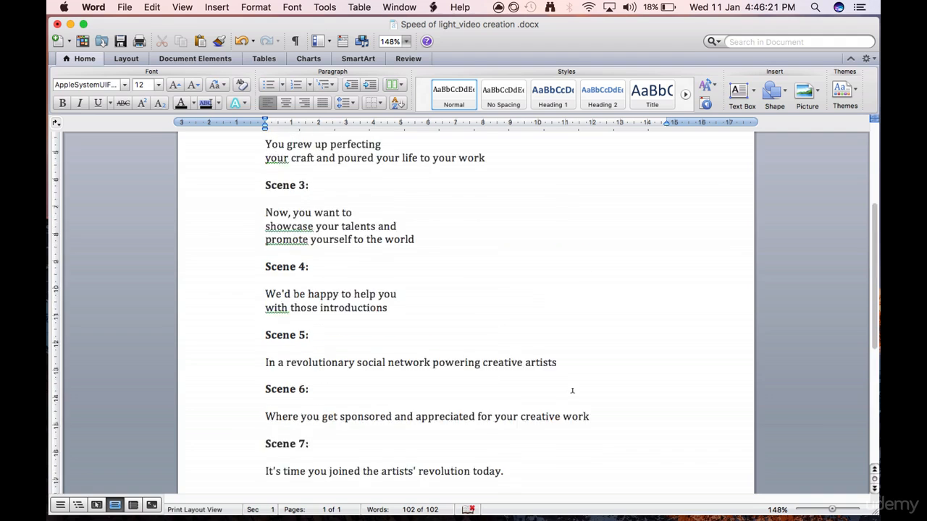
scroll(572, 391, "up", 5)
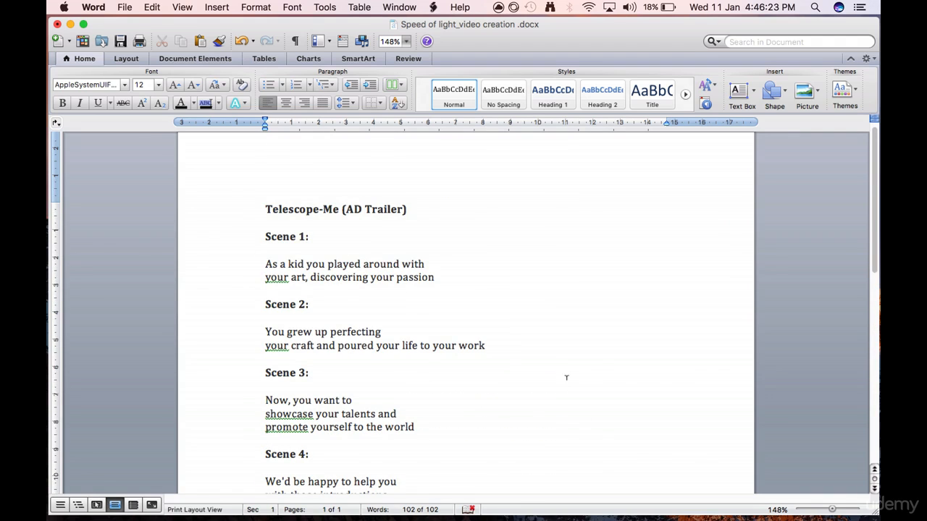
left_click(256, 208)
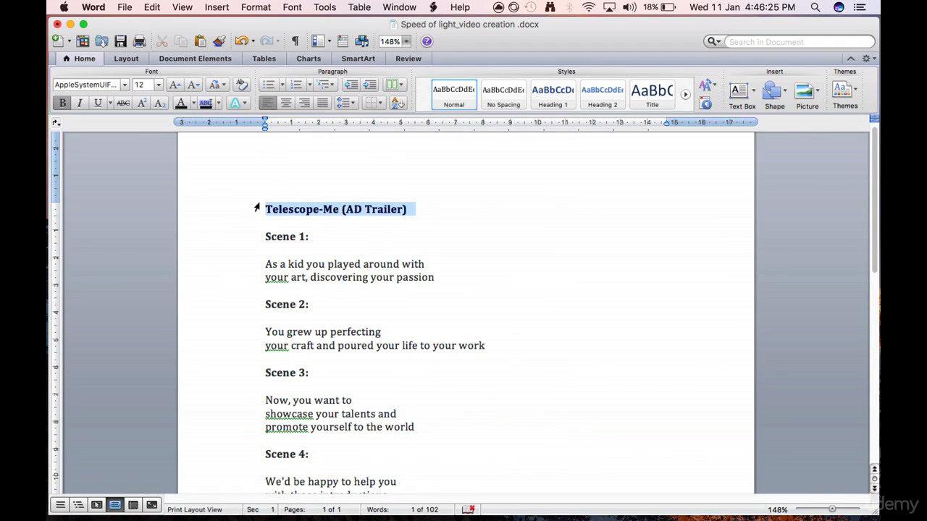
left_click(262, 209)
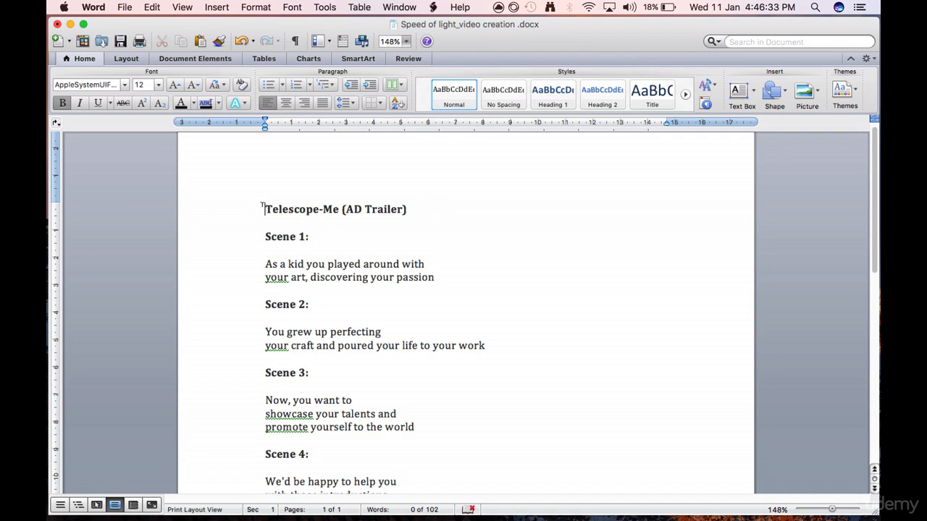
Switch to Biteable in the browser and check its support conversations and the notifications of finished videos.
key("super+Tab")
key("super+Tab")
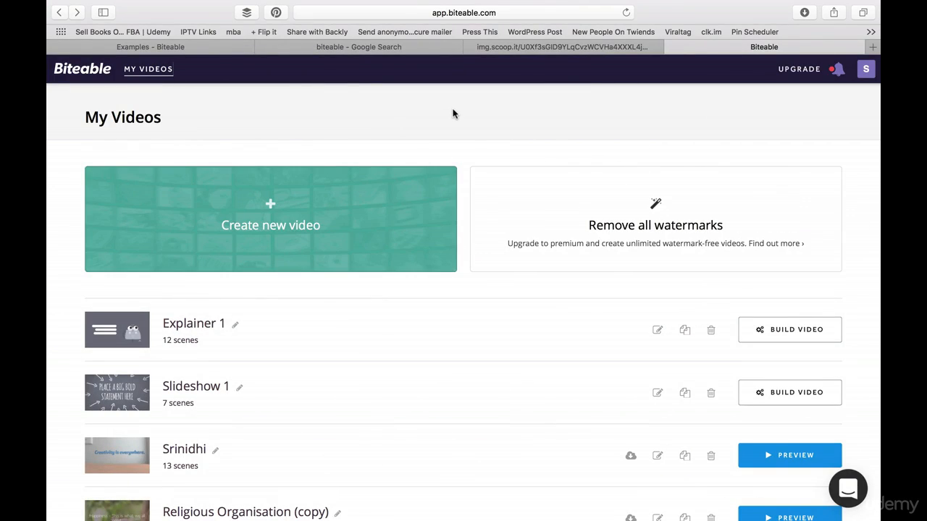
left_click(854, 496)
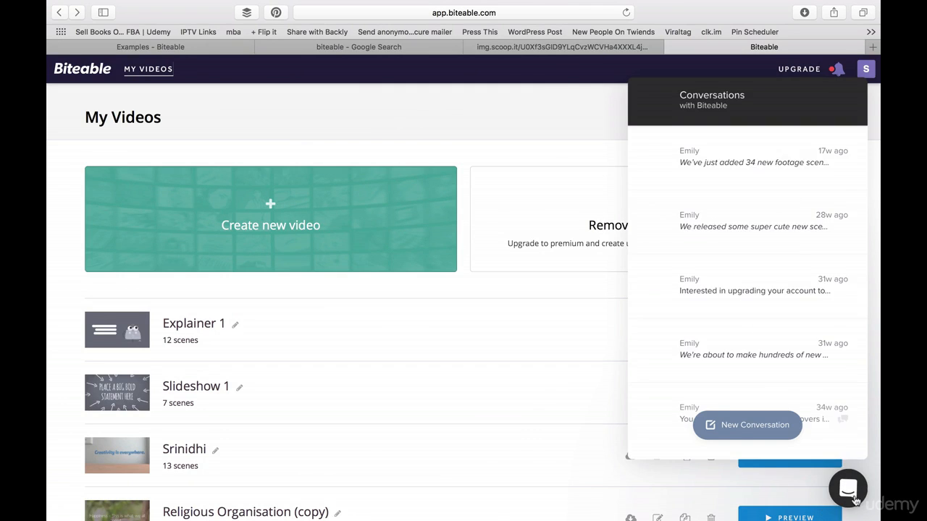
left_click(855, 498)
left_click(834, 74)
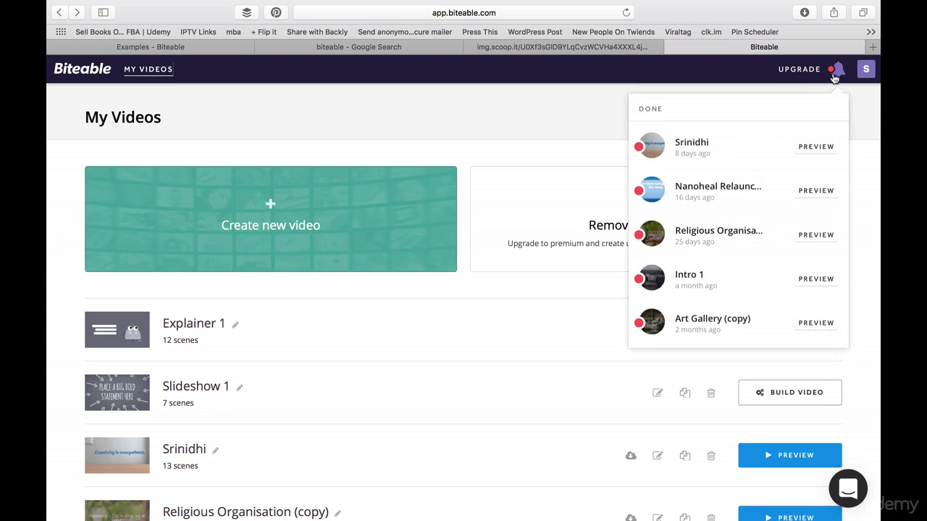
left_click(835, 75)
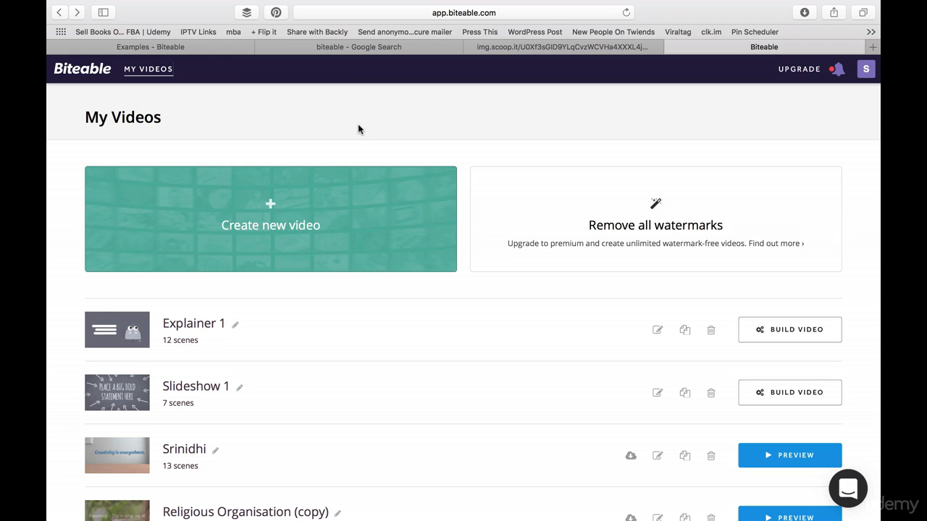
Create a new video from the Advertising template.
left_click(287, 221)
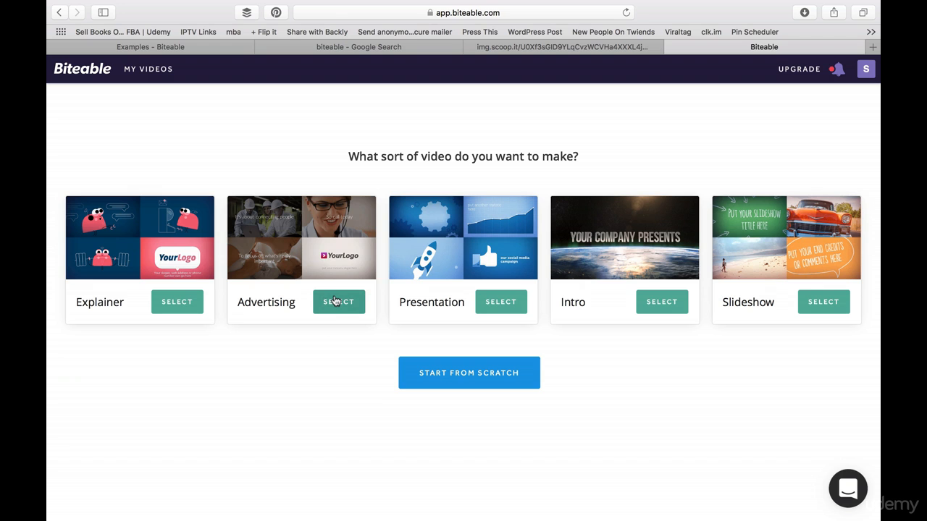
left_click(335, 301)
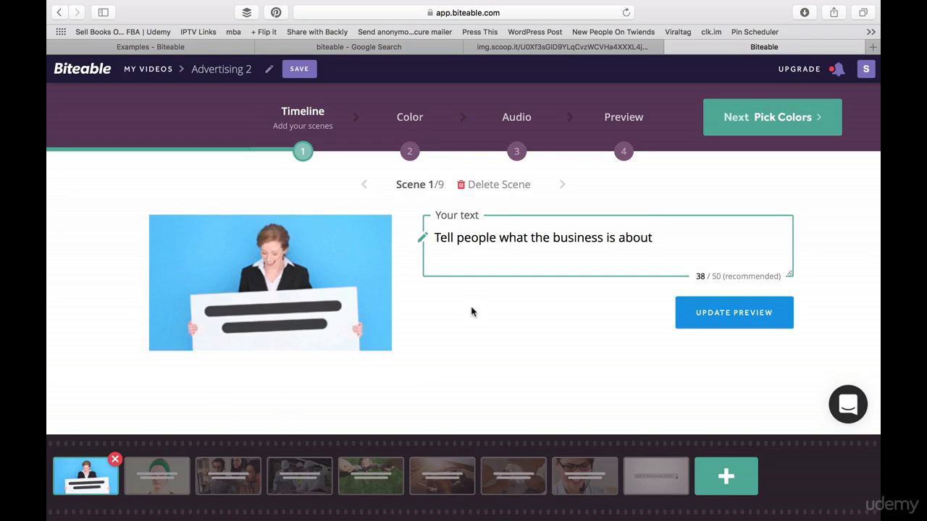
Look through the placeholder texts of the template's first six scenes and return to Scene 1.
left_click_drag(656, 238, 505, 221)
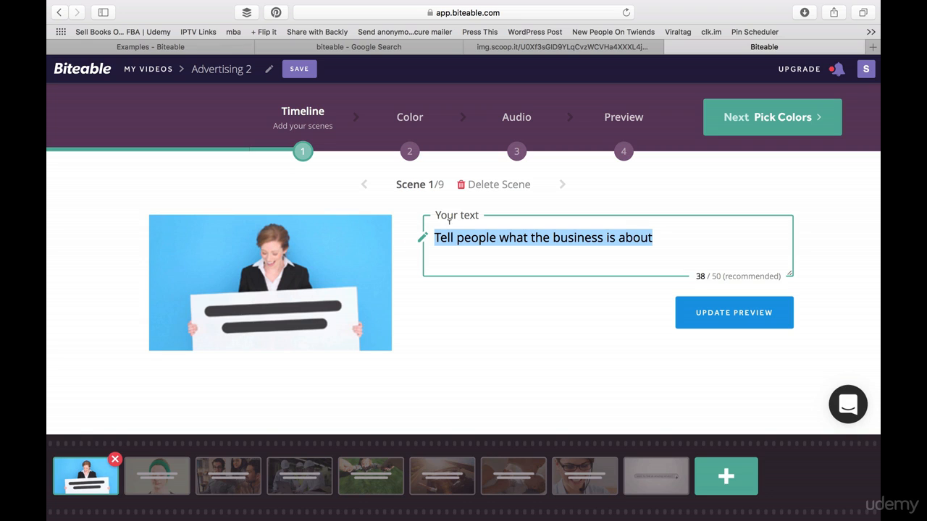
left_click_drag(428, 184, 441, 181)
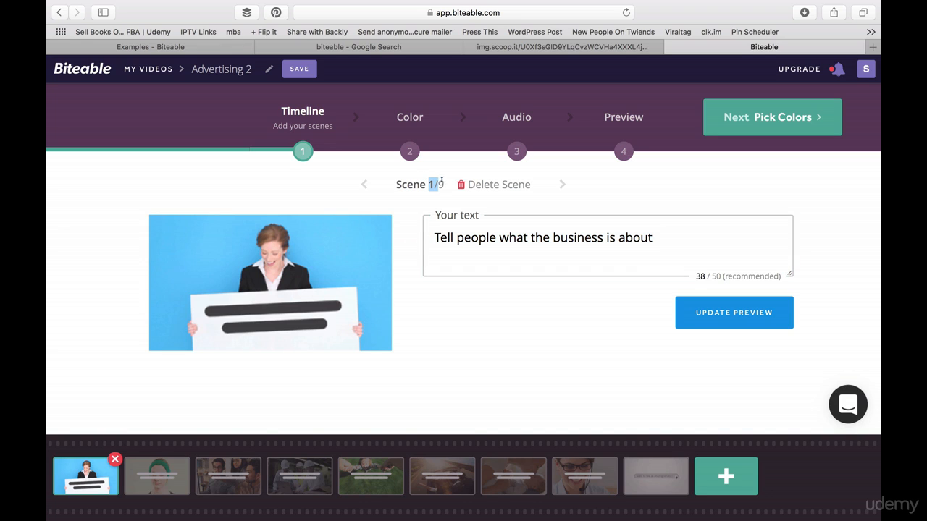
left_click(446, 186)
left_click(178, 483)
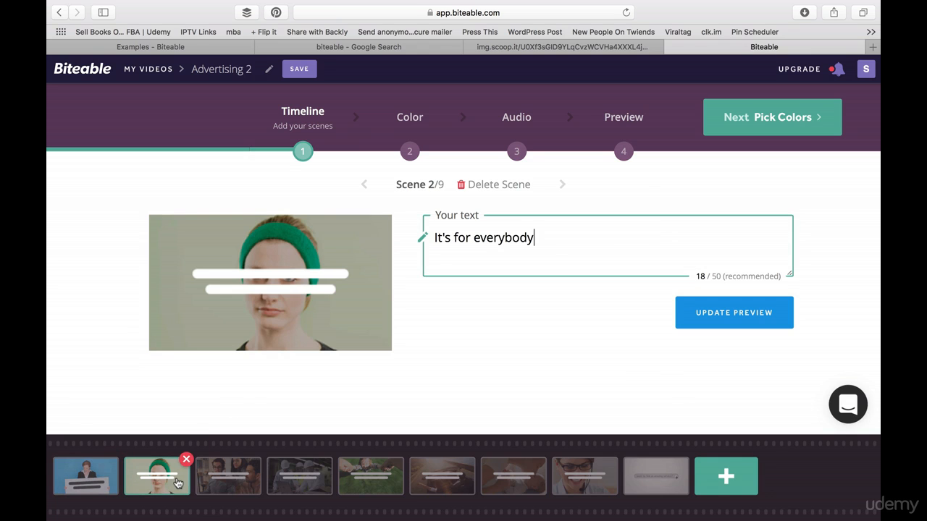
left_click(224, 486)
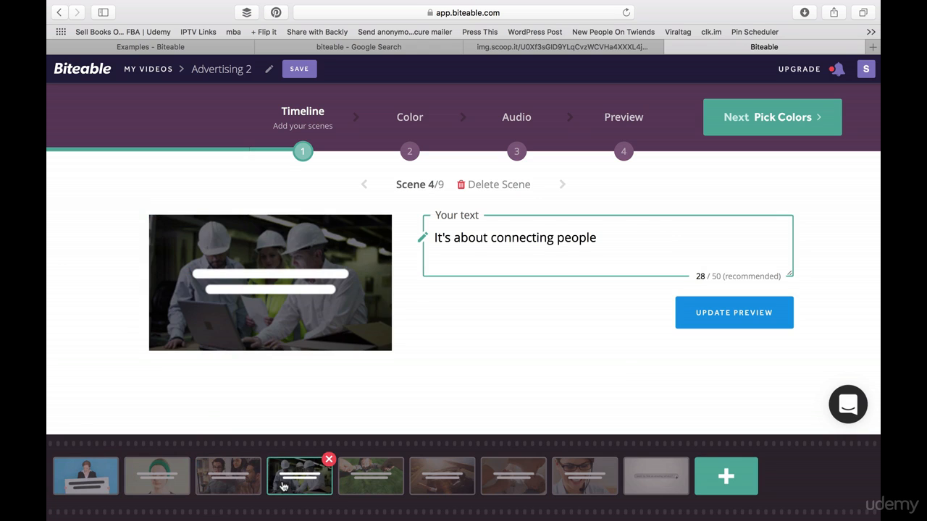
left_click(360, 479)
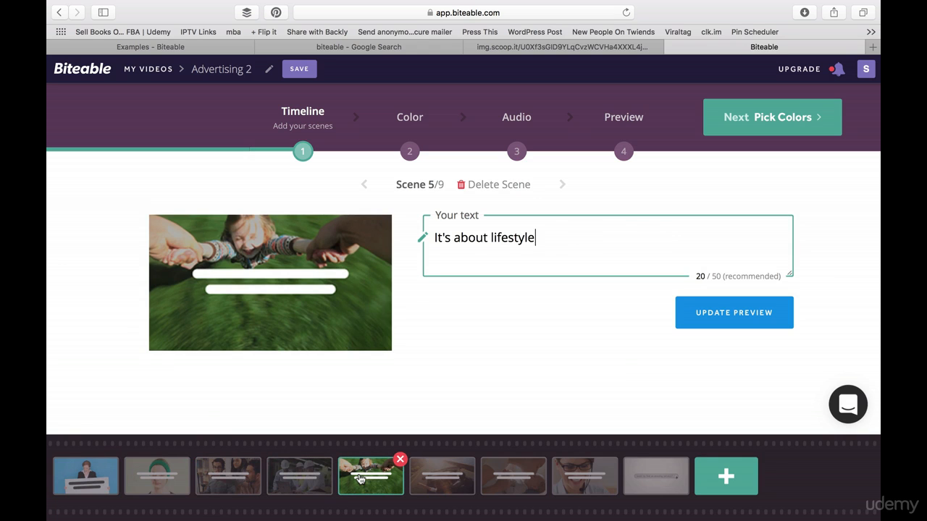
left_click(447, 483)
left_click(87, 485)
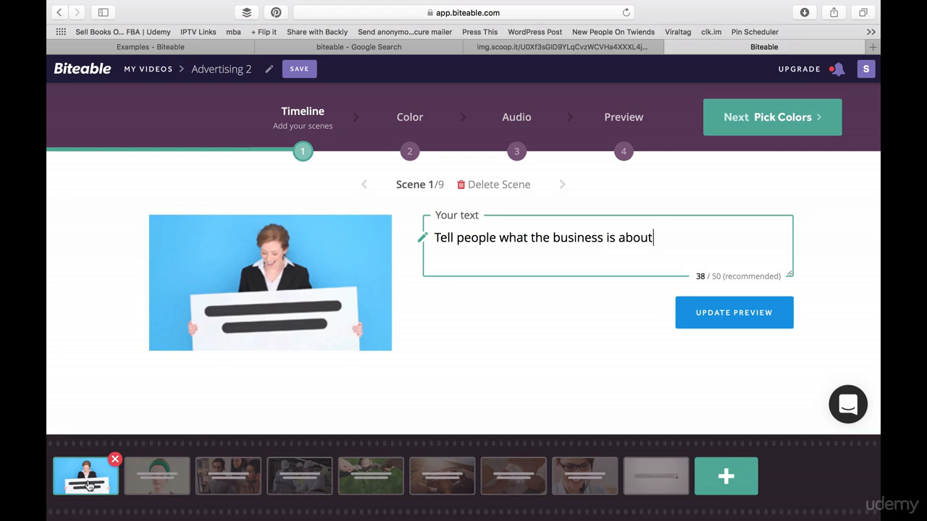
Replace Scene 1's text with the script's "As a kid you played around with your art, discovering your passion" copied from Word, ending with a period.
key("super+Tab")
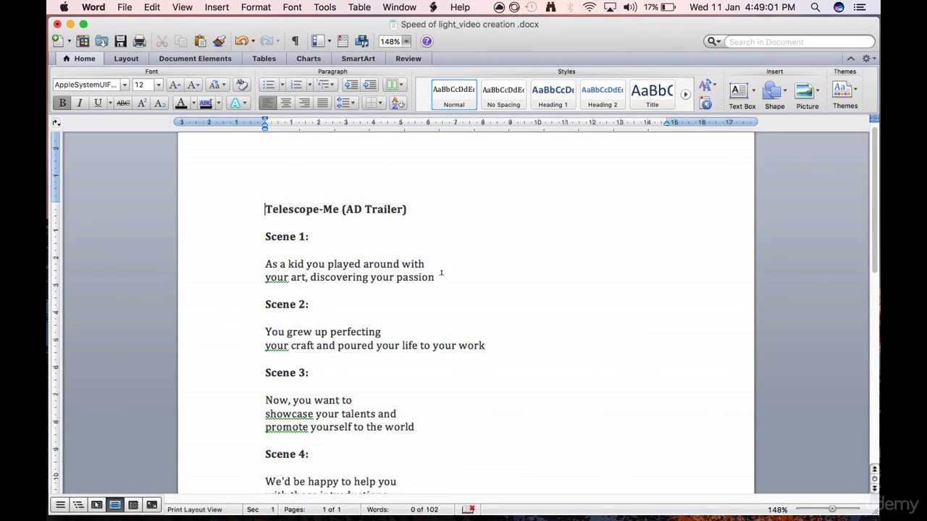
left_click_drag(441, 273, 267, 264)
key("super+c")
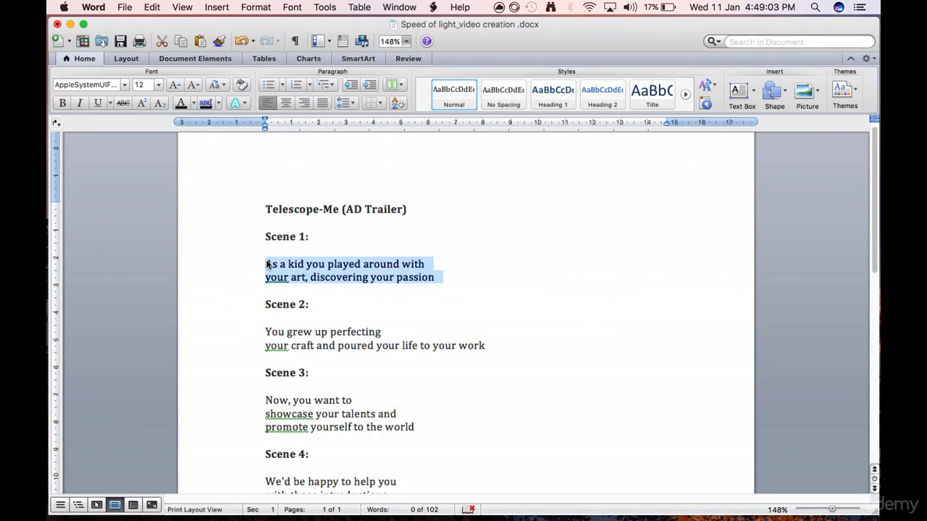
key("super+Tab")
key("super+a")
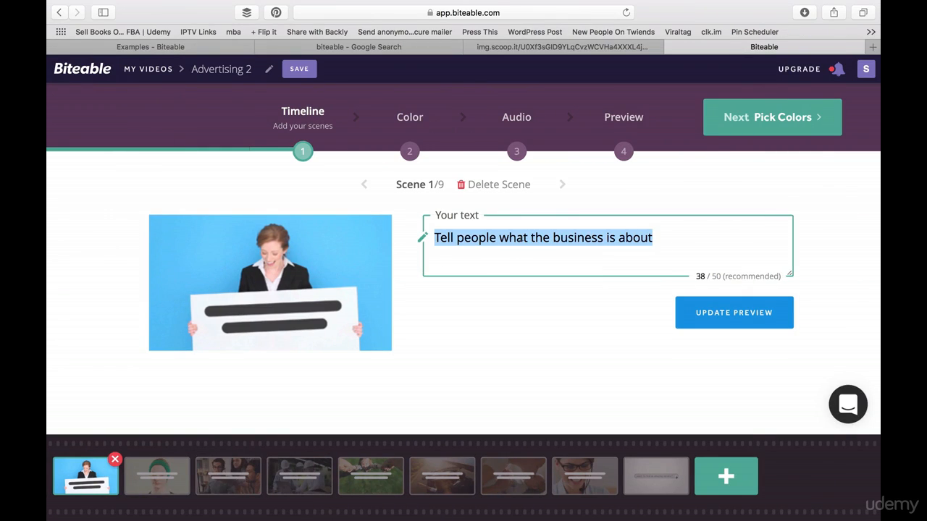
key("super+v")
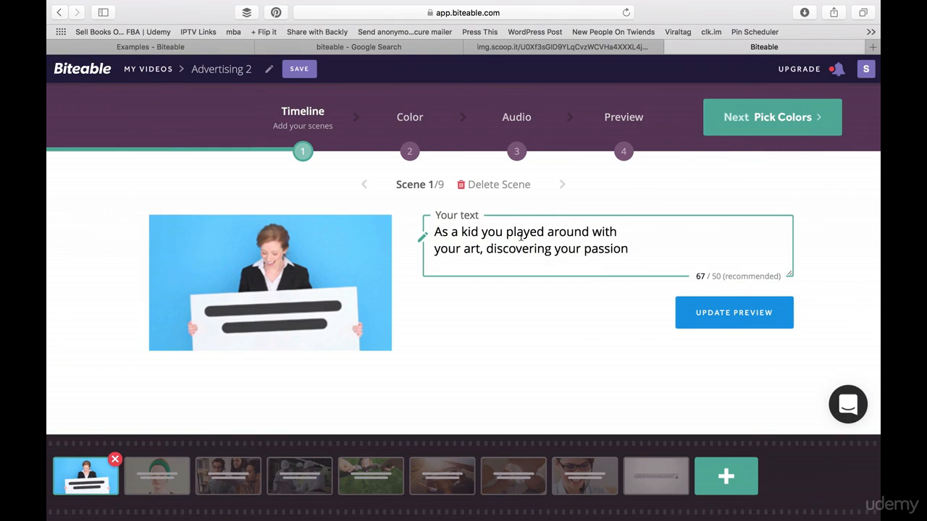
key("BackSpace")
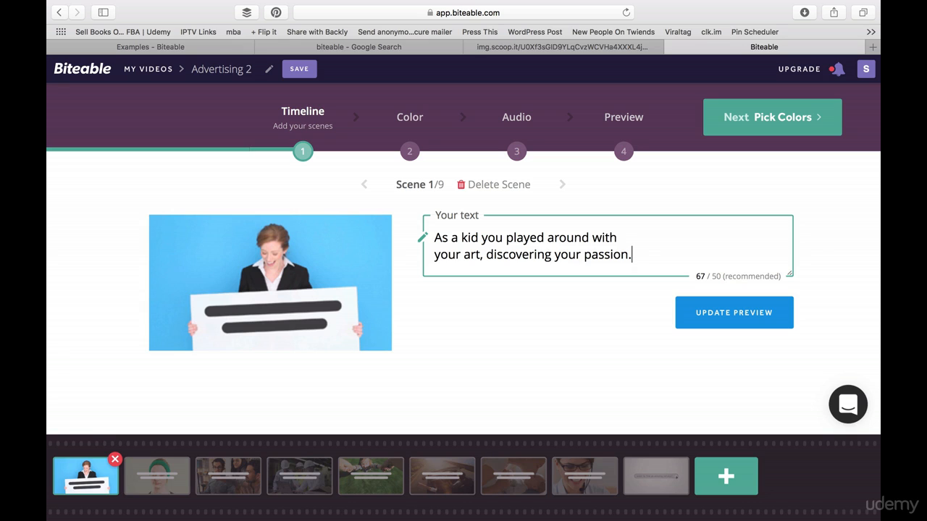
Start adding a new scene and look through the Footage type for a clip suited to the childhood opening line.
left_click(744, 484)
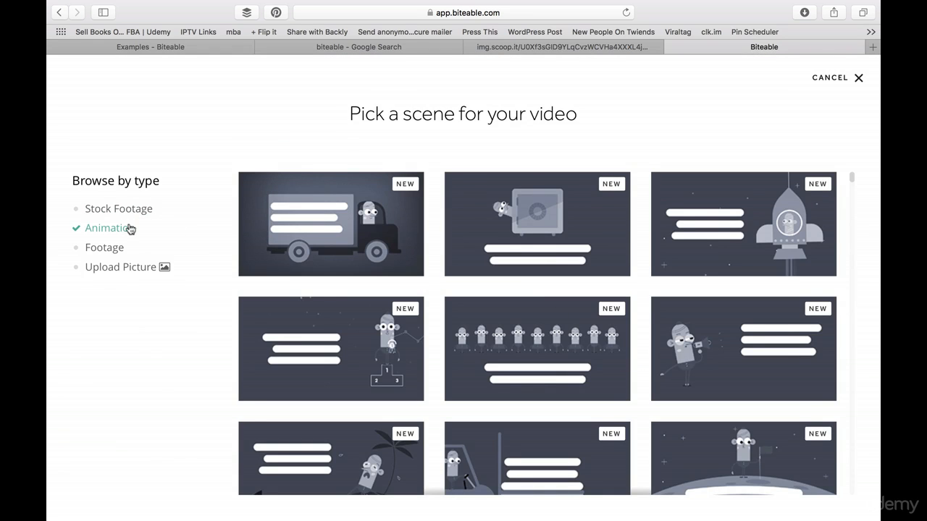
left_click(106, 249)
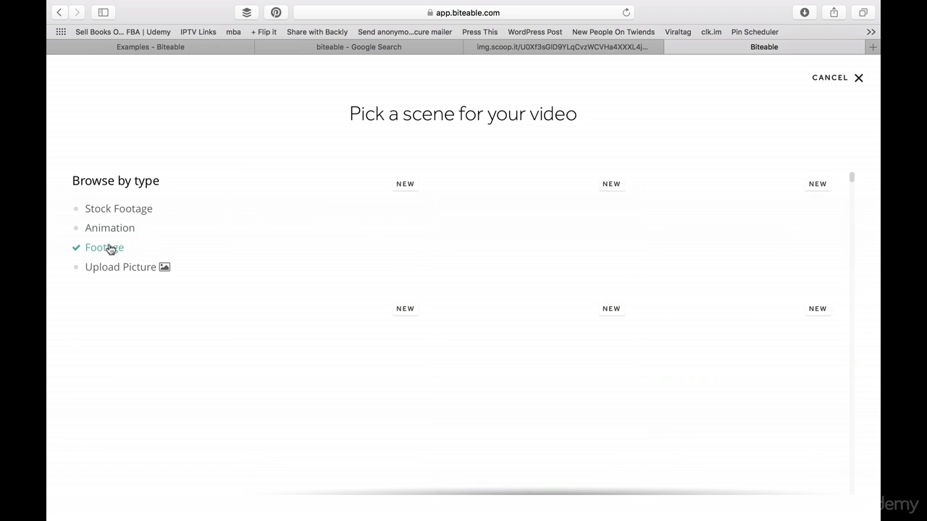
mouse_move(553, 286)
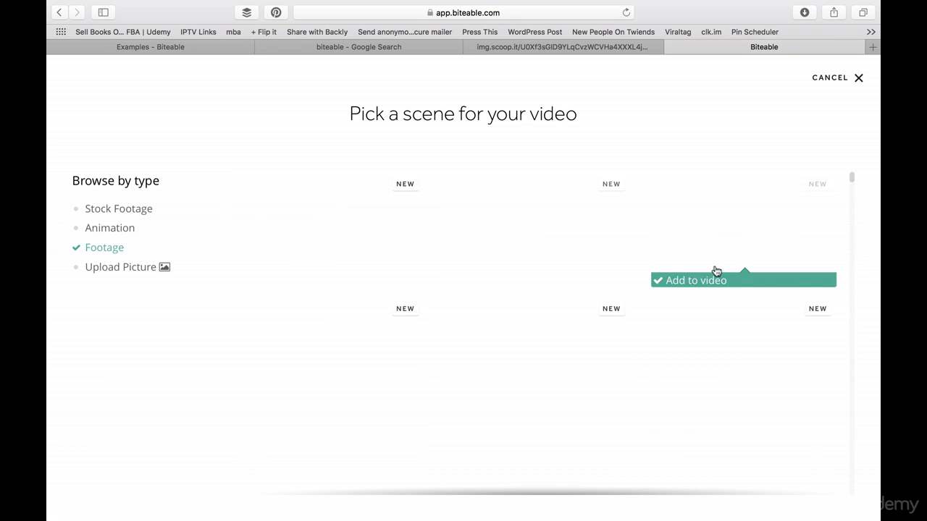
scroll(697, 314, "down", 3)
scroll(698, 314, "up", 3)
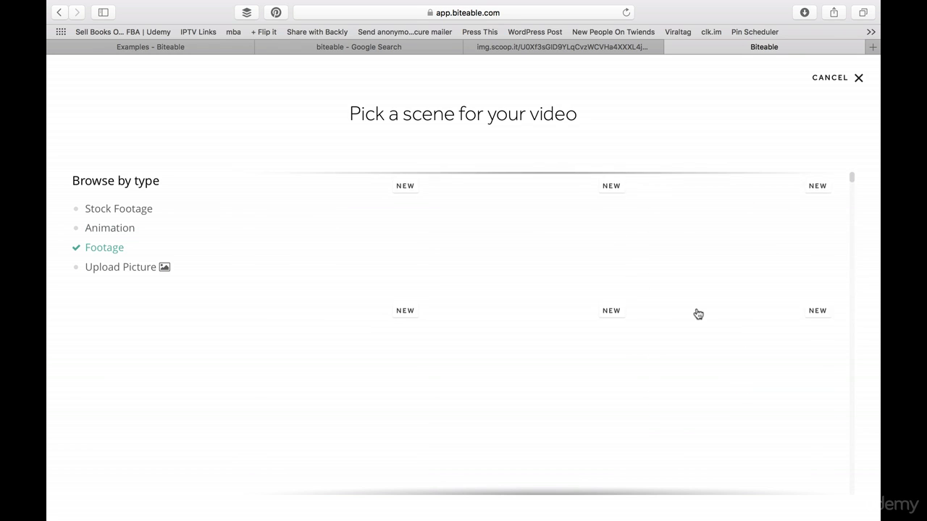
mouse_move(495, 272)
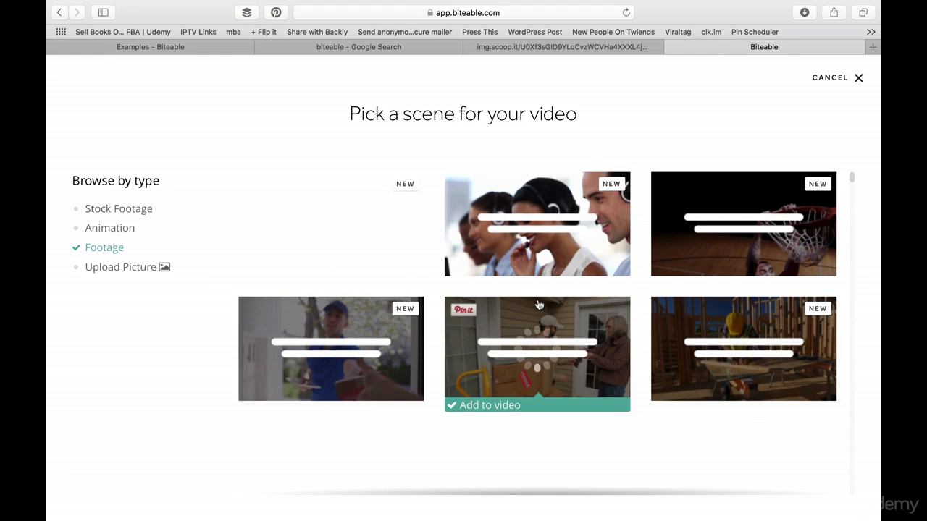
scroll(539, 305, "down", 5)
scroll(538, 305, "down", 3)
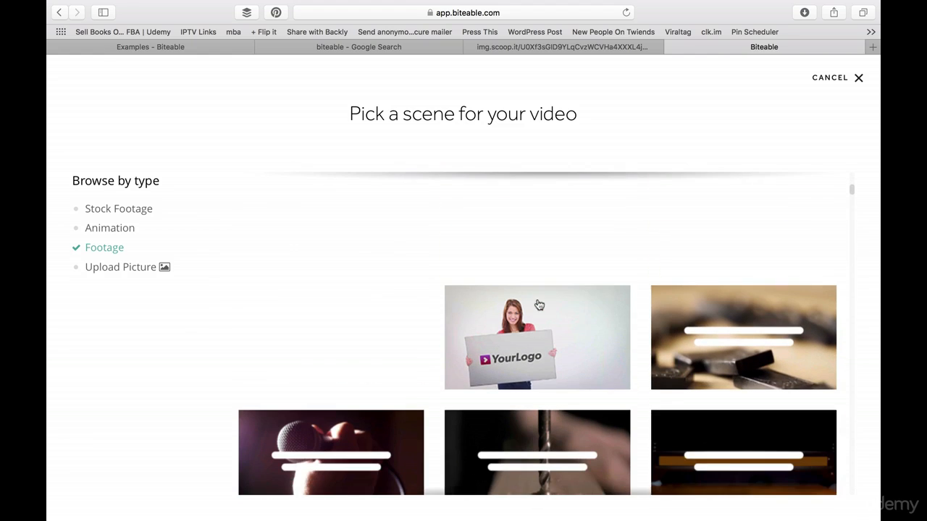
mouse_move(543, 341)
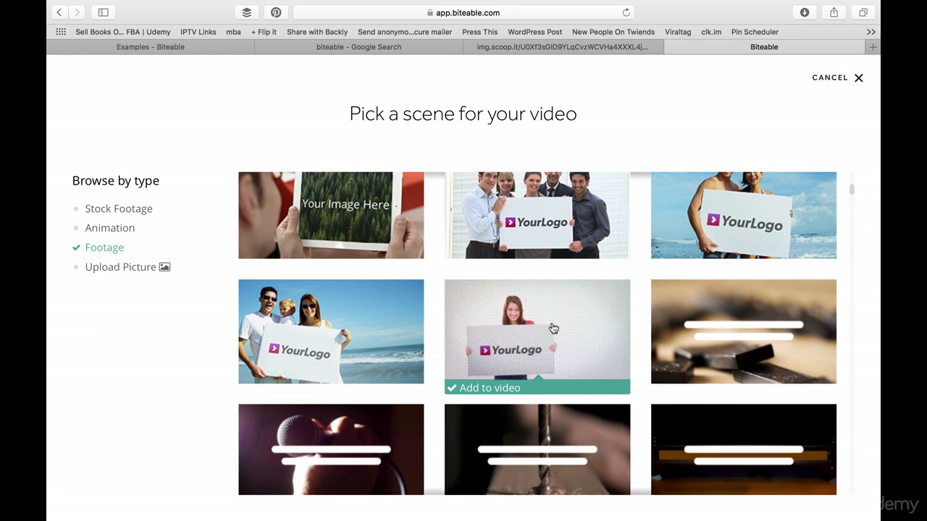
scroll(456, 400, "down", 3)
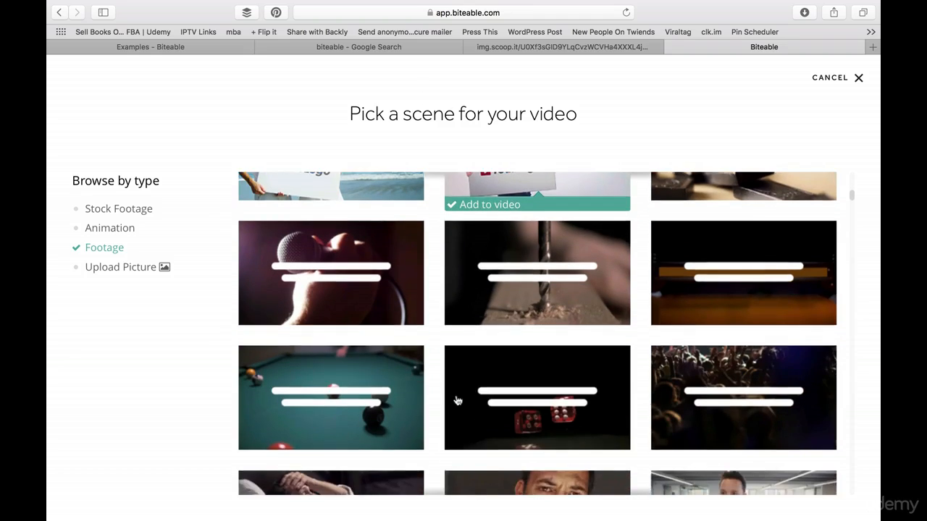
scroll(457, 401, "down", 6)
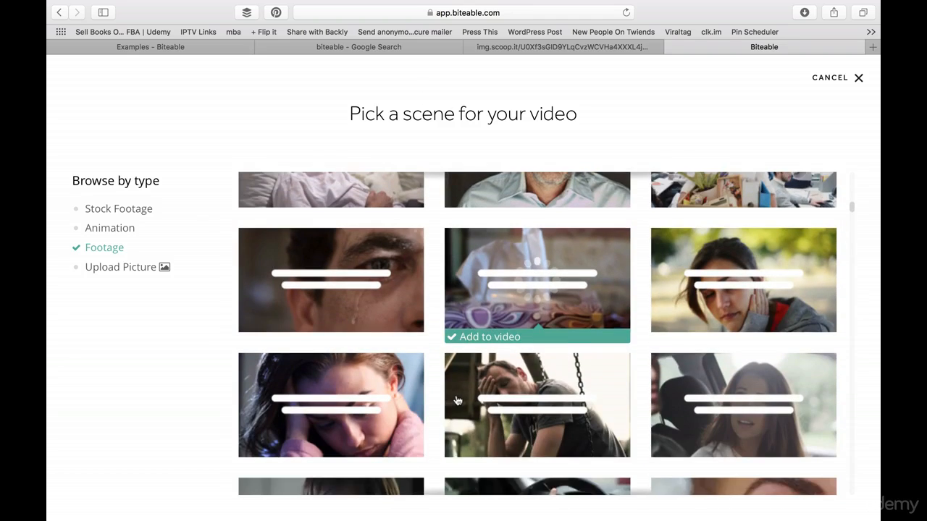
scroll(457, 401, "down", 2)
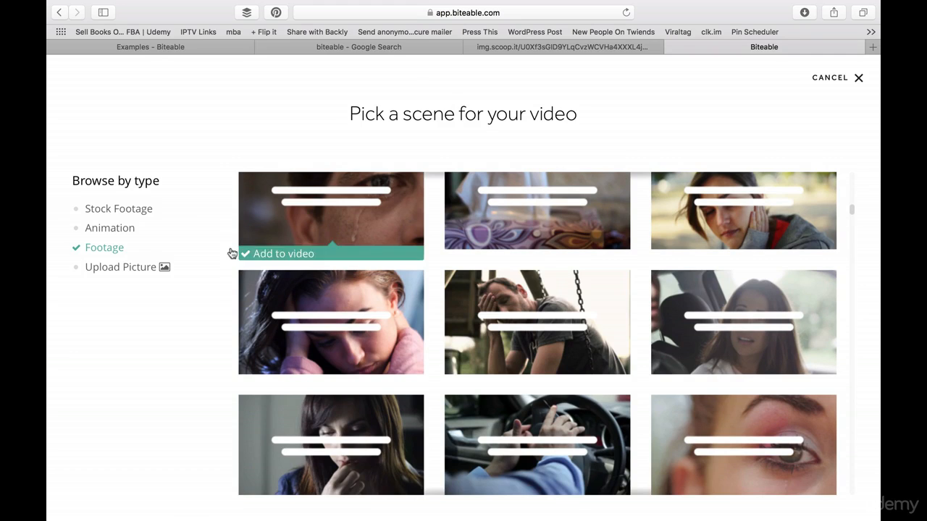
Search the stock footage for "children" and look through the clips found.
left_click(142, 210)
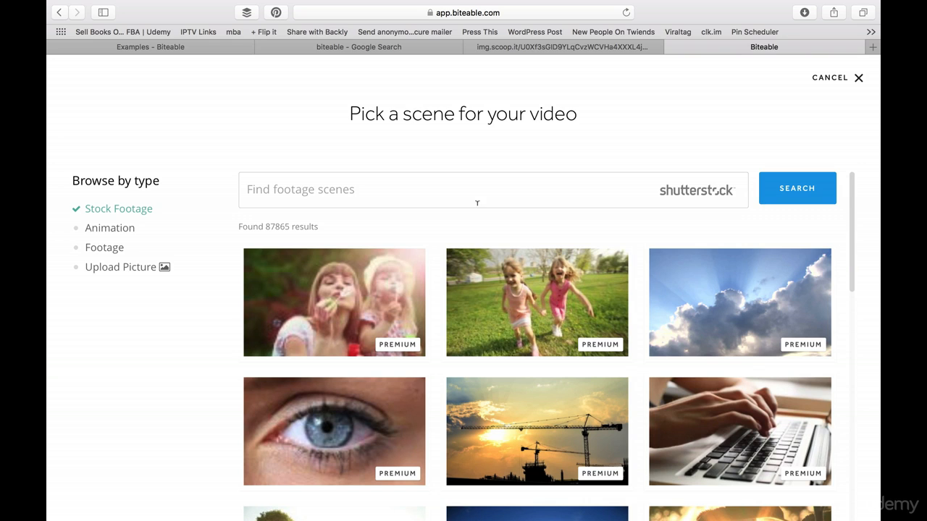
mouse_move(523, 299)
type("children")
key("Return")
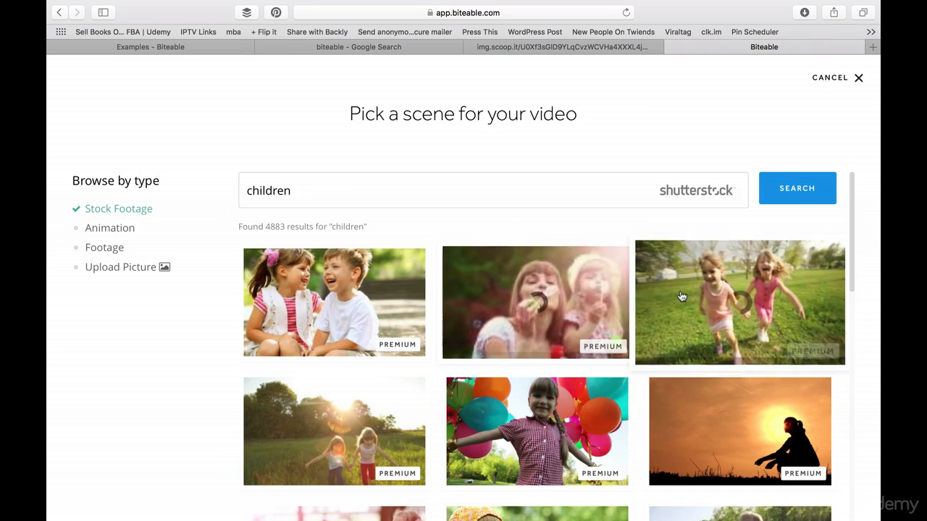
scroll(537, 445, "down", 5)
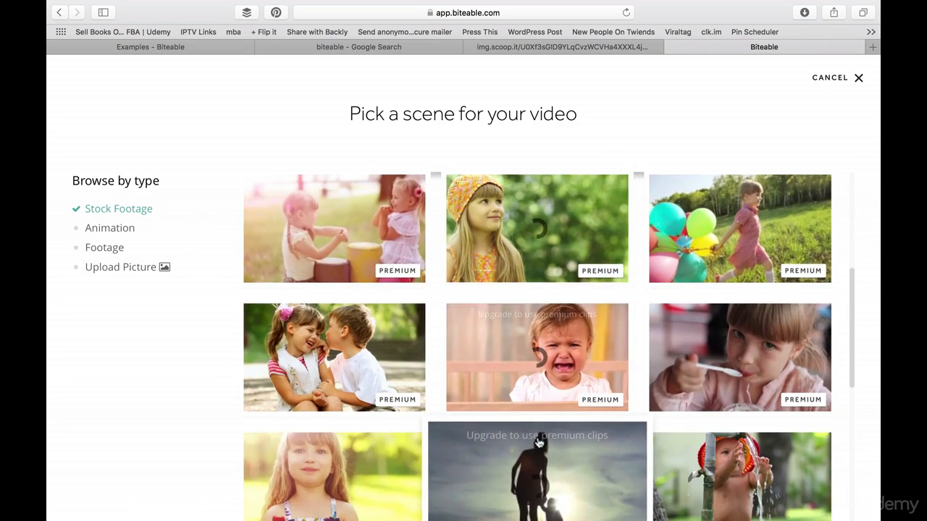
scroll(536, 441, "down", 3)
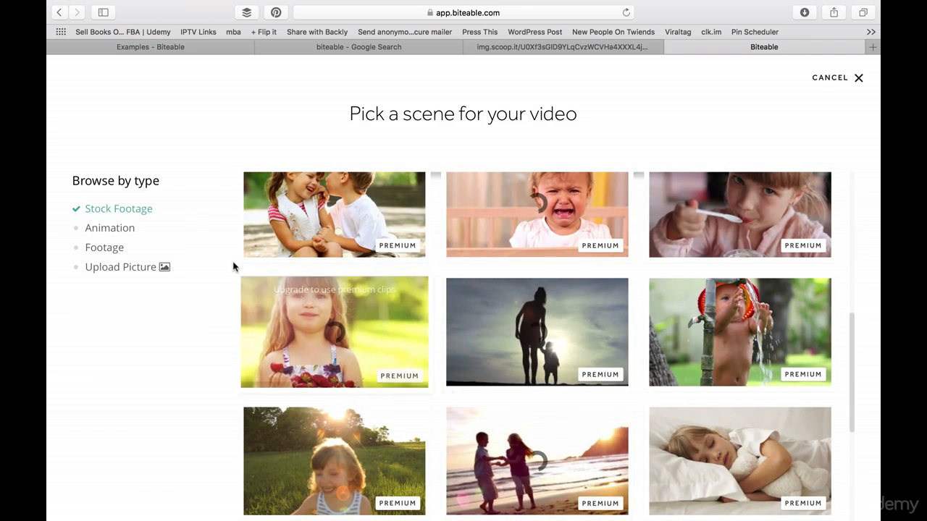
Look through the Animation type scenes for one that fits the childhood line.
left_click(116, 231)
scroll(379, 290, "down", 10)
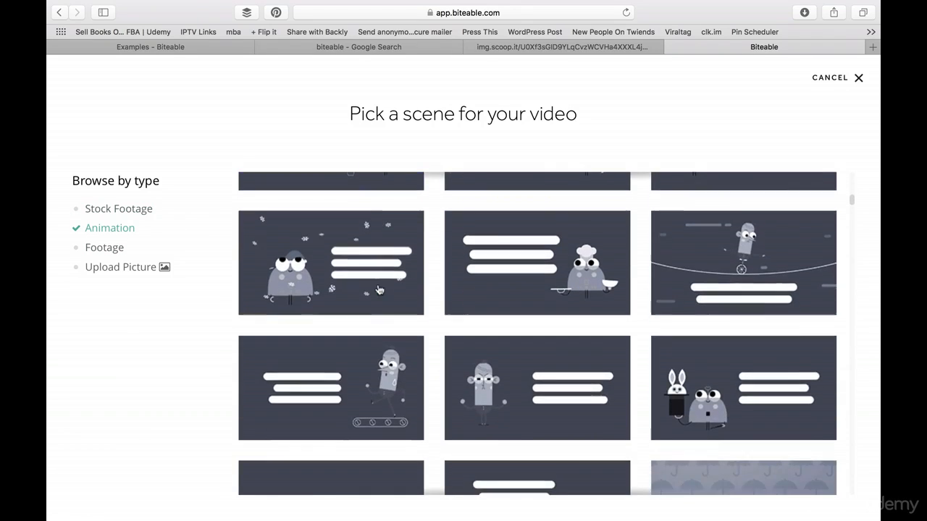
scroll(379, 291, "down", 5)
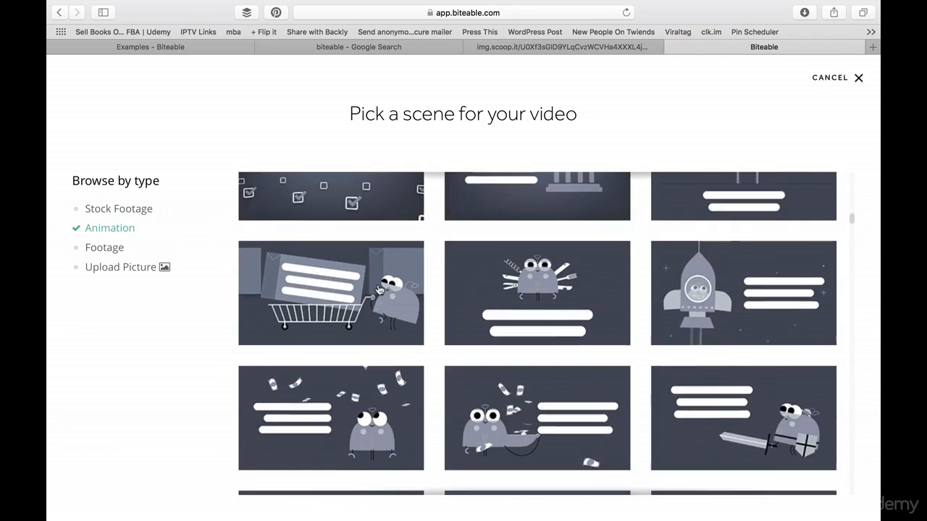
scroll(380, 290, "down", 3)
scroll(380, 290, "down", 2)
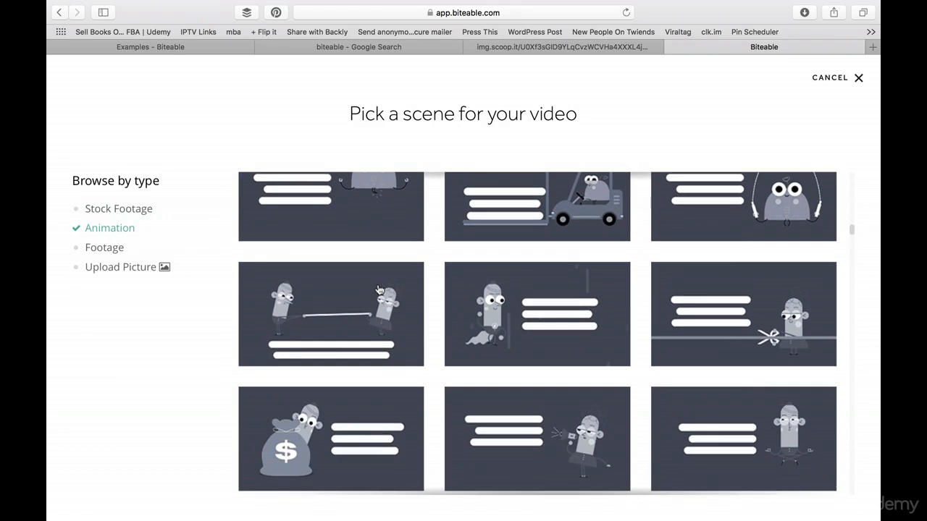
scroll(379, 289, "down", 5)
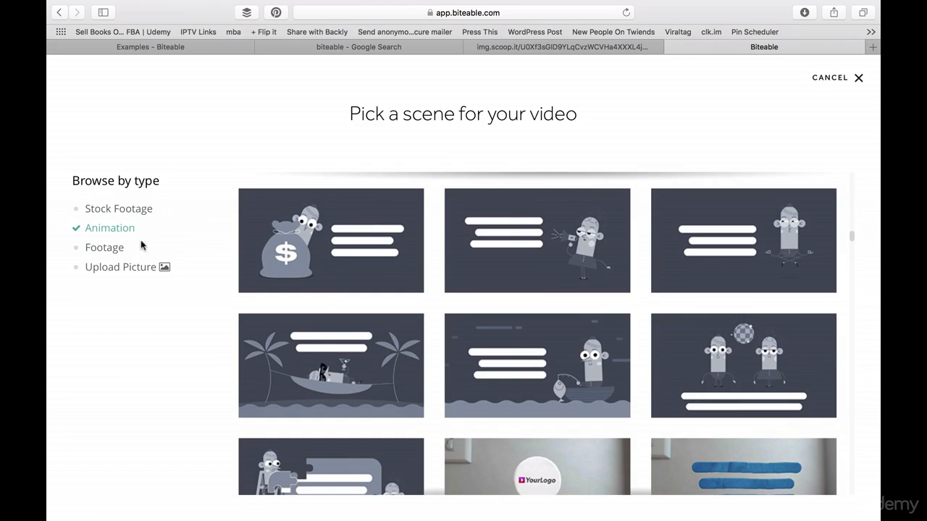
Add the Footage scene of two children making pottery to the video and move it to the start of the timeline.
left_click(107, 249)
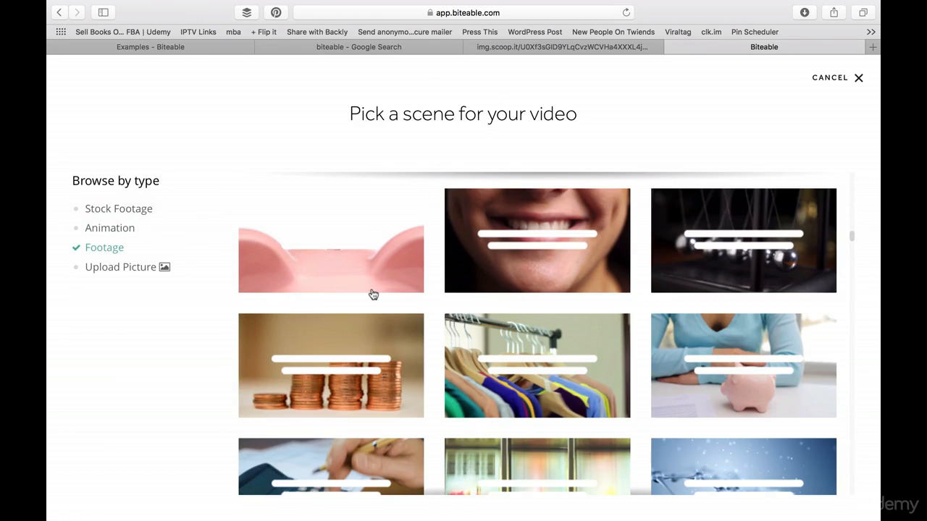
scroll(469, 327, "down", 4)
scroll(470, 328, "down", 10)
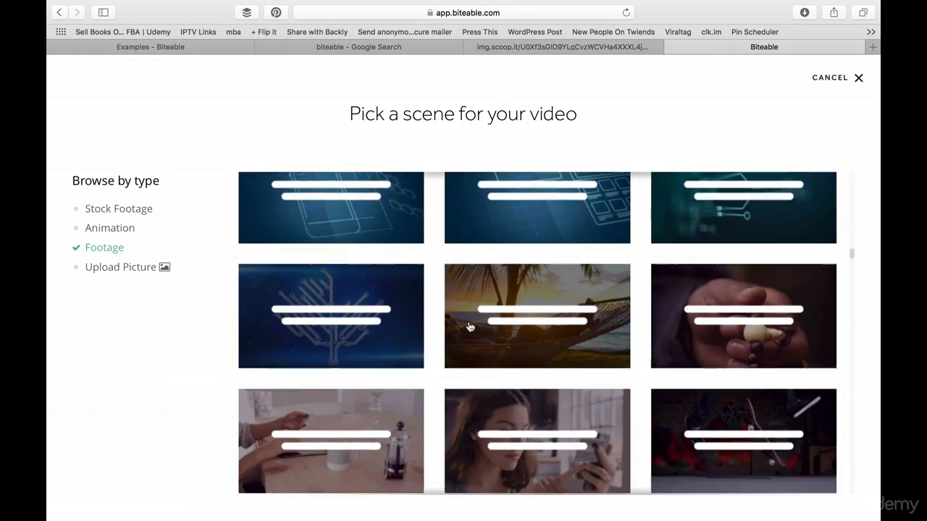
scroll(469, 327, "down", 5)
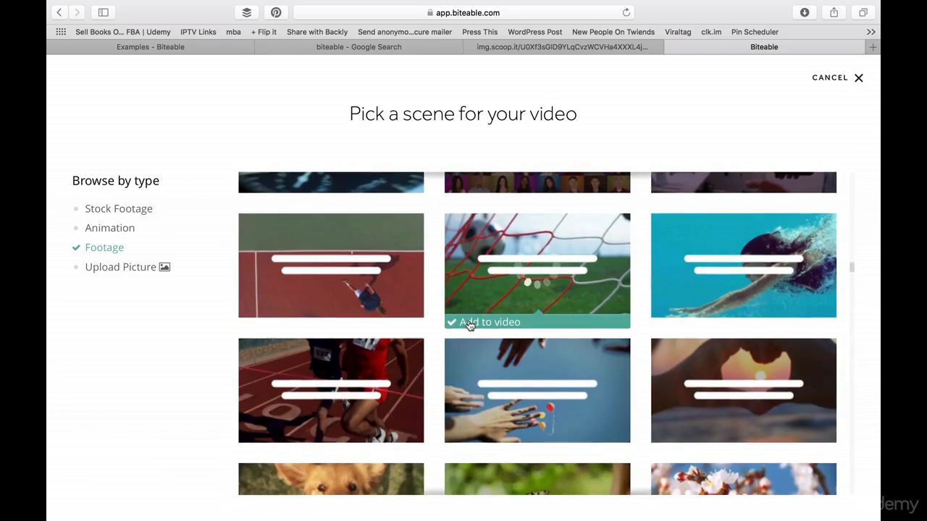
scroll(469, 322, "down", 6)
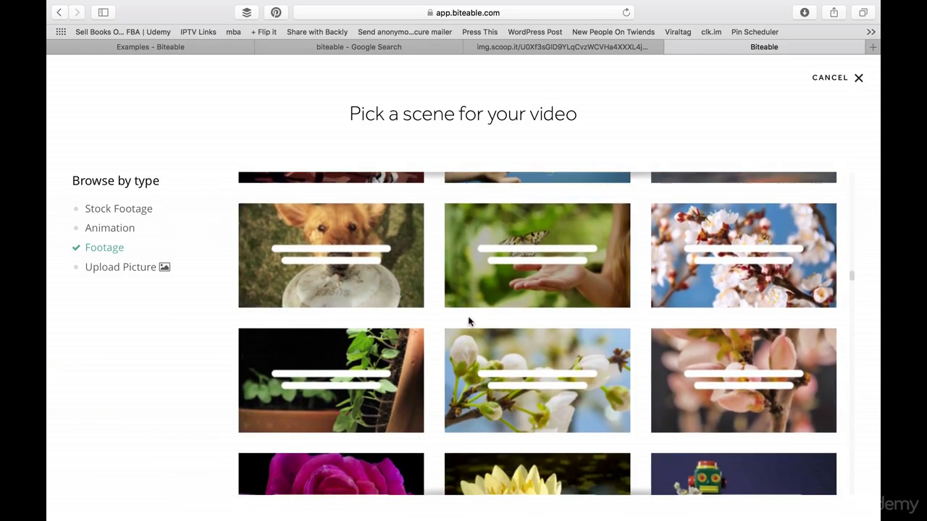
scroll(468, 317, "down", 5)
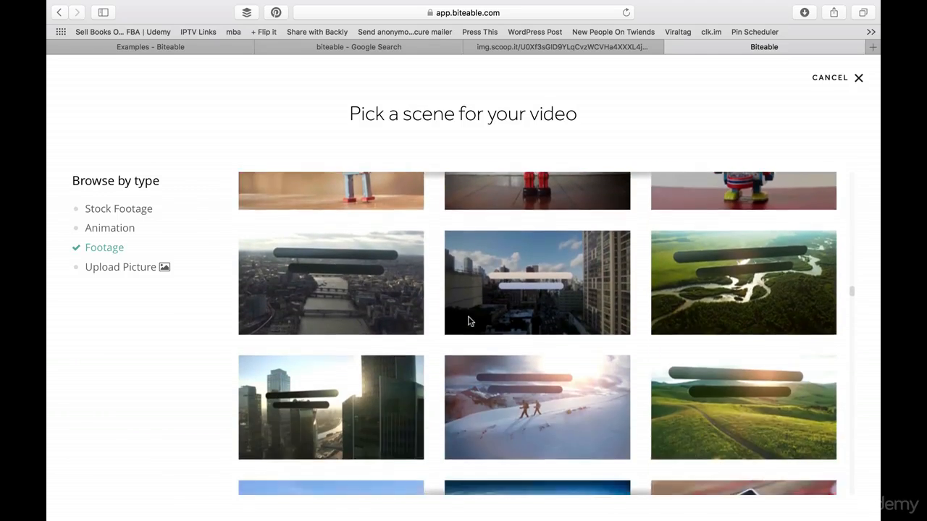
scroll(468, 321, "down", 10)
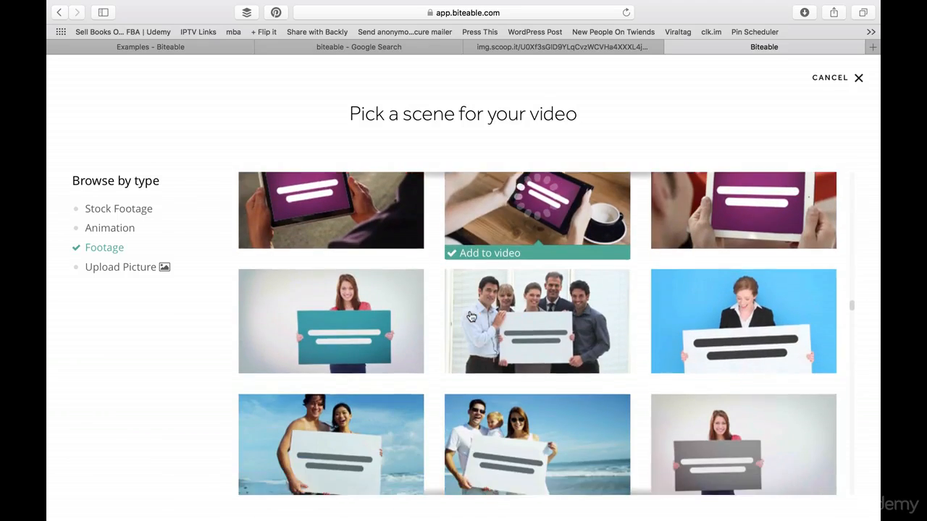
scroll(472, 316, "down", 8)
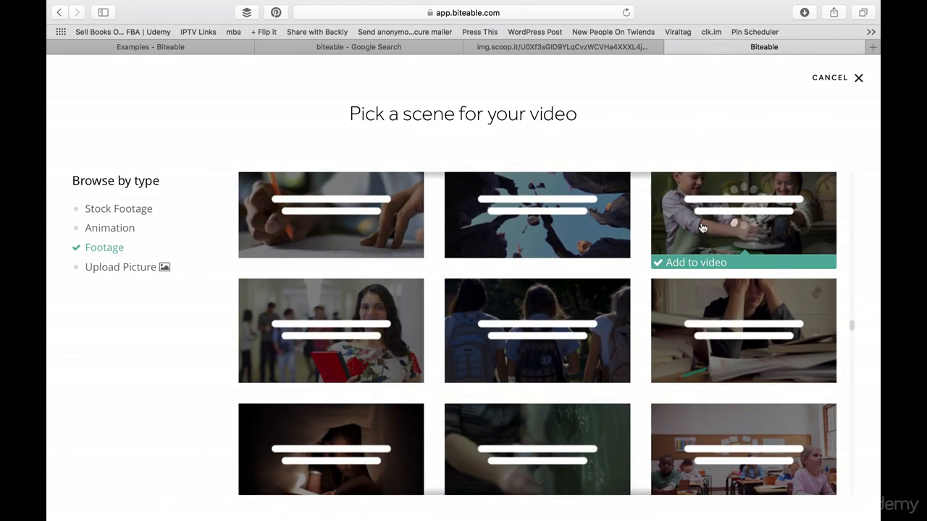
left_click(701, 228)
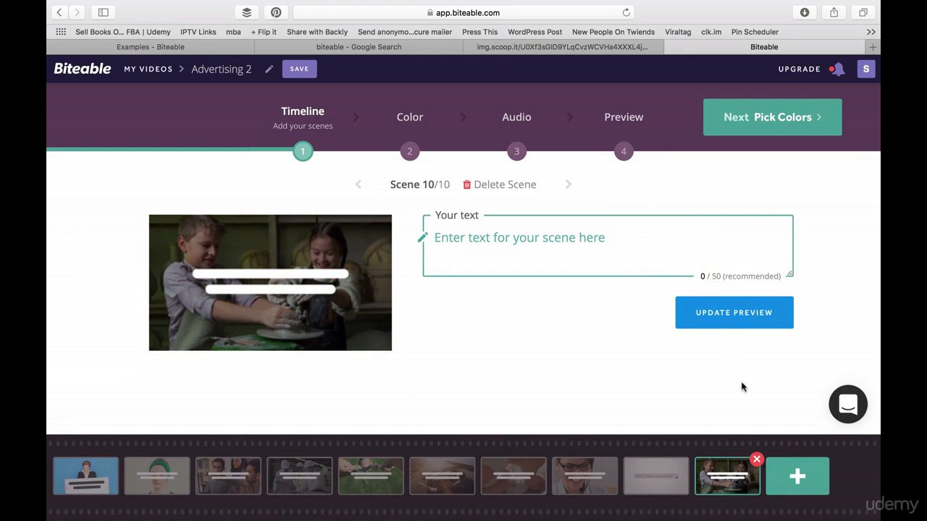
left_click_drag(726, 478, 80, 485)
Set the pottery scene's text to "As a kid you played around with your art, discovering your passion.".
left_click(507, 267)
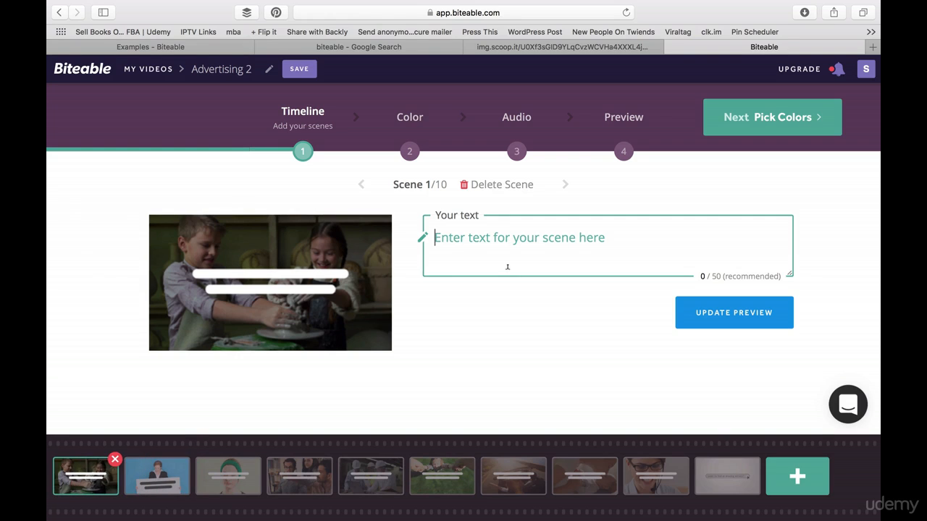
type("As a kid you played around with your art, discovering your passion")
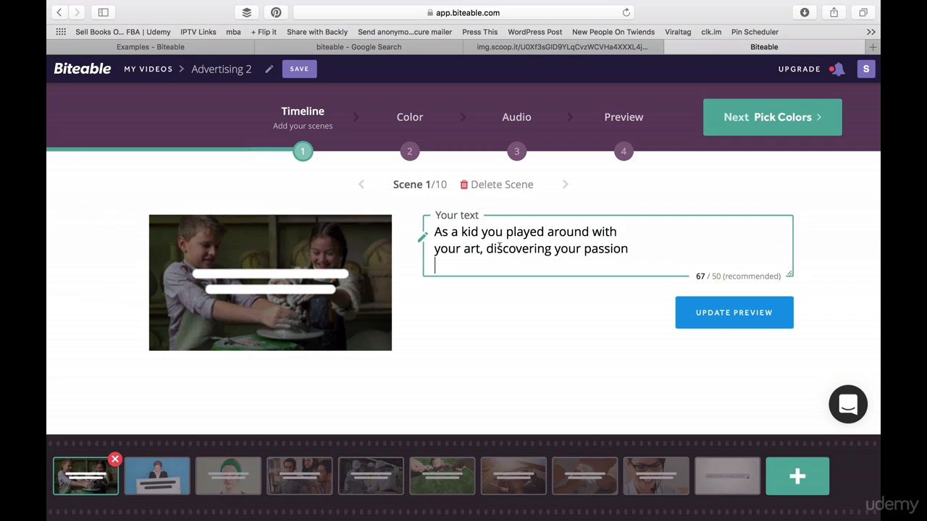
key("BackSpace")
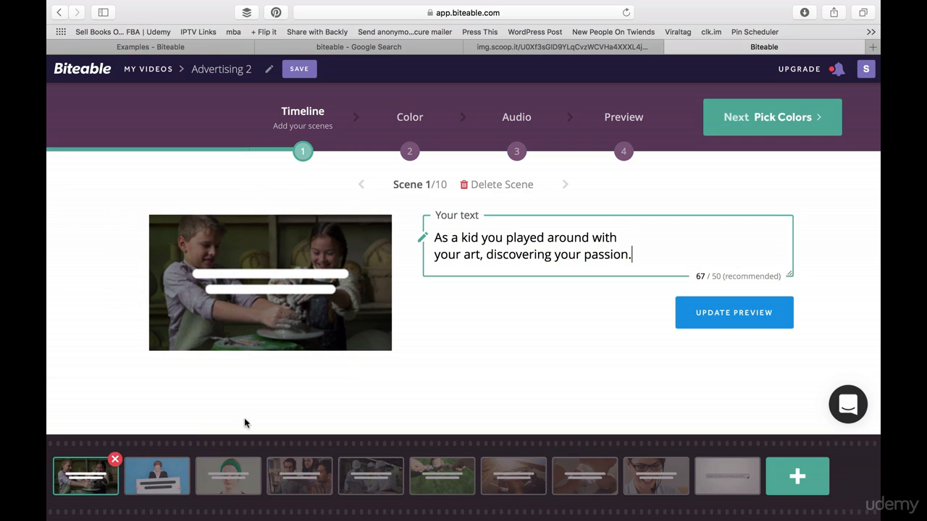
Delete the four scenes after the pottery scene: the woman with the sign, "It's for everybody", "It's about working together" and "It's about connecting people".
left_click(174, 474)
left_click(186, 460)
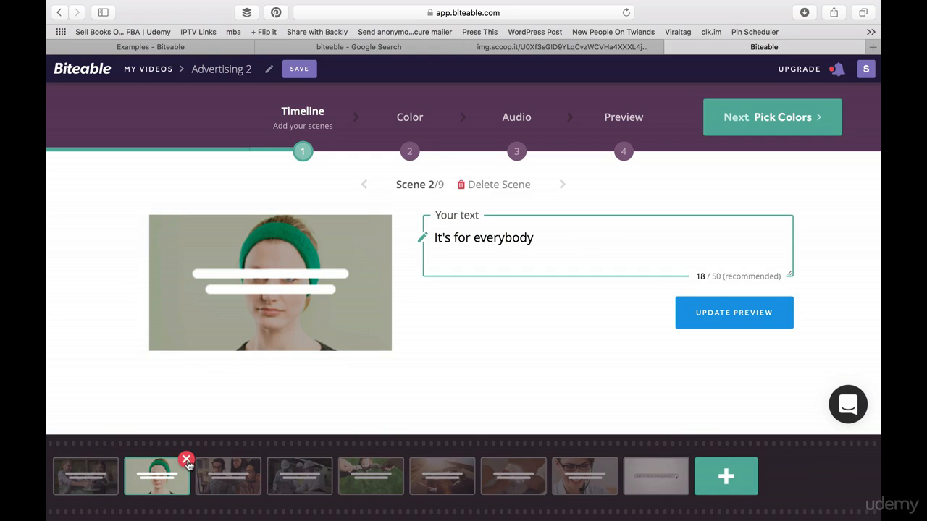
left_click(186, 460)
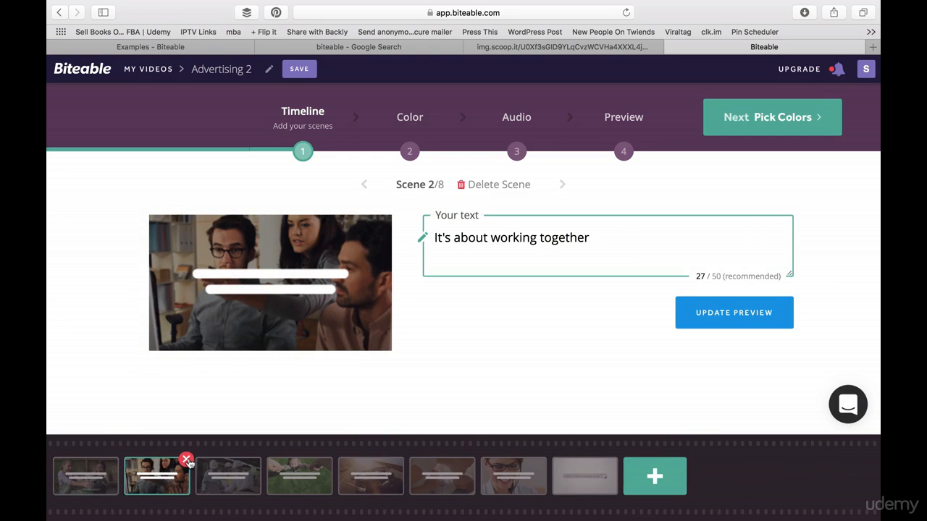
left_click(186, 461)
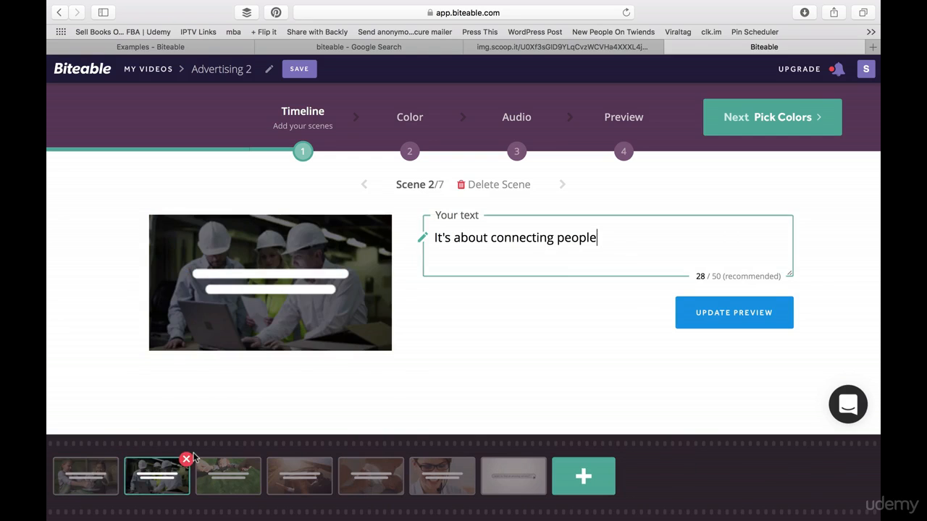
left_click(187, 461)
left_click(186, 461)
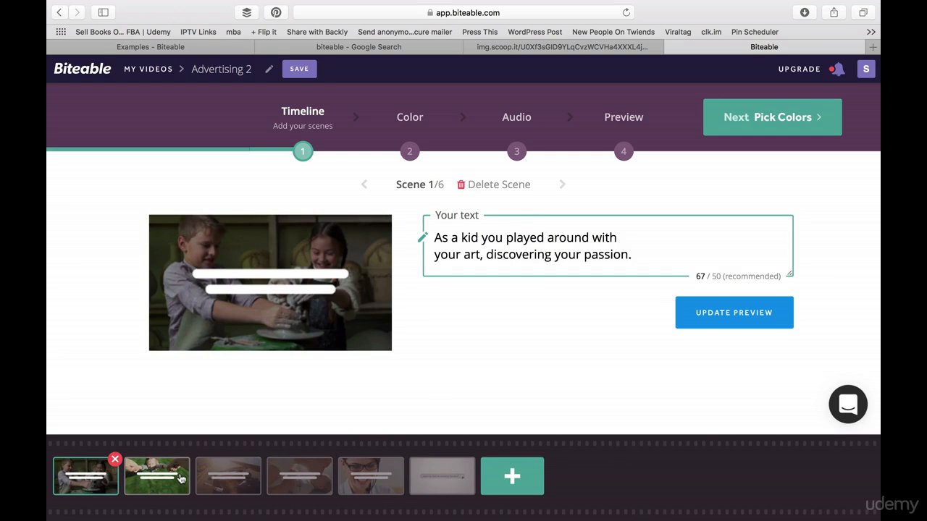
Delete the "So call today" scene and select the "To focus on what's really important" scene.
left_click(392, 475)
left_click(400, 460)
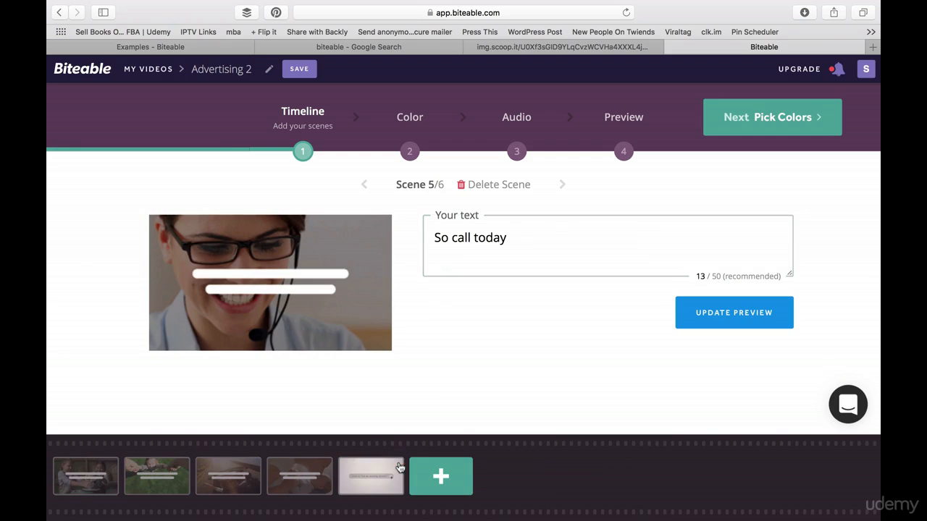
left_click(308, 497)
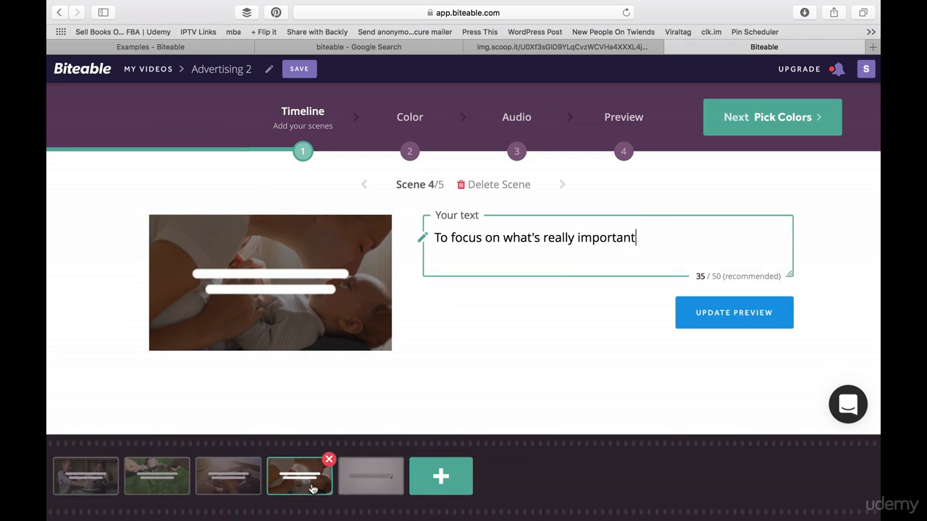
Delete the "To focus on what's really important" and "Giving people the freedom" scenes from the timeline.
left_click(329, 460)
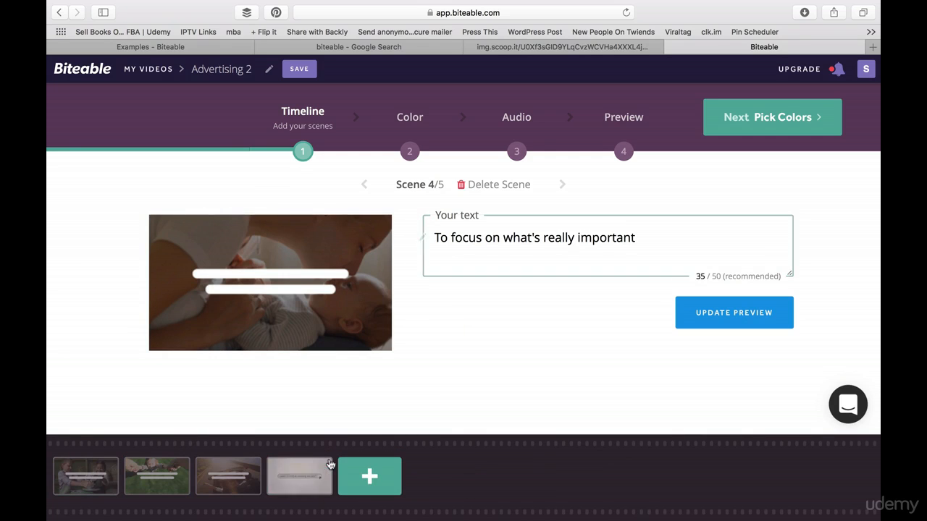
mouse_move(243, 478)
left_click(258, 461)
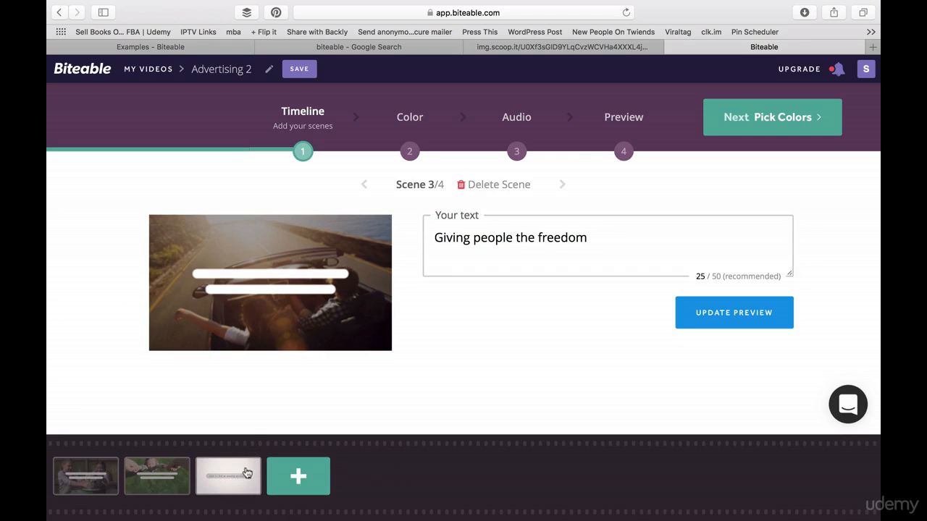
left_click(239, 483)
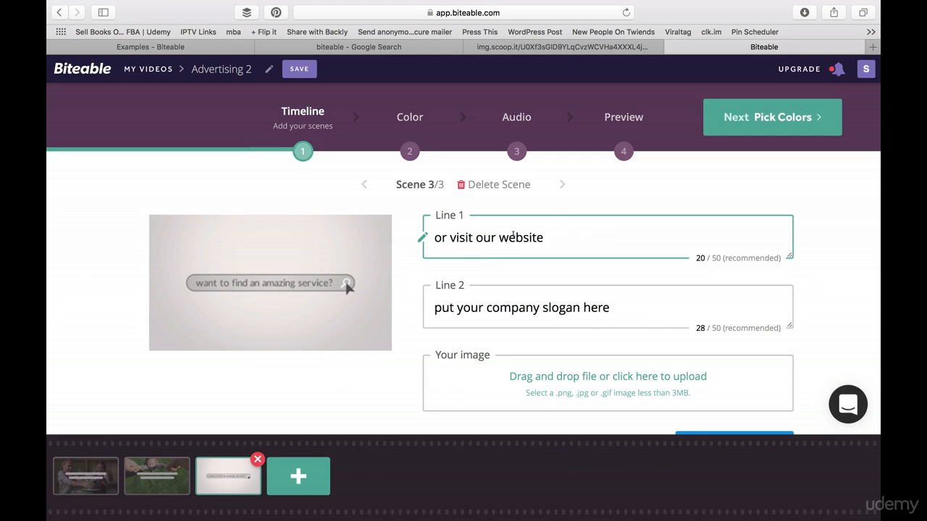
key("super+Tab")
scroll(429, 338, "down", 5)
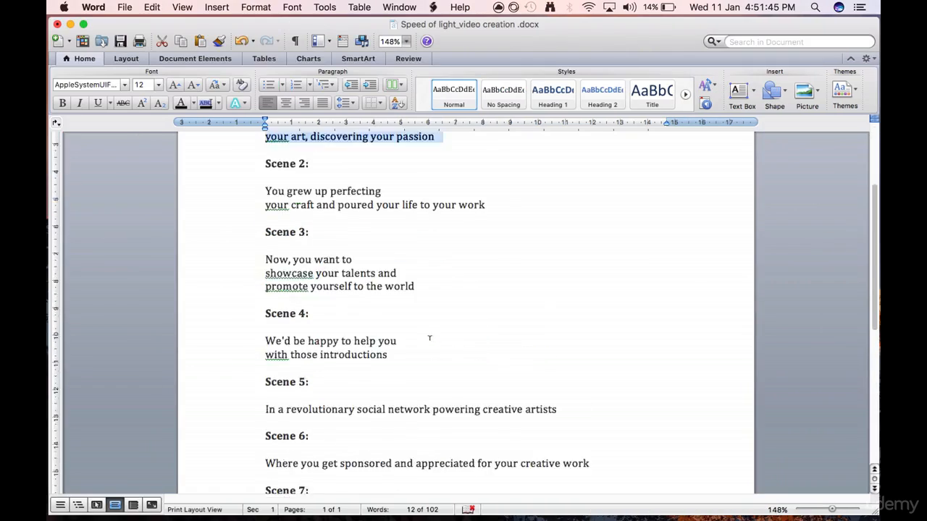
scroll(430, 339, "down", 10)
left_click_drag(487, 301, 275, 292)
key("super+c")
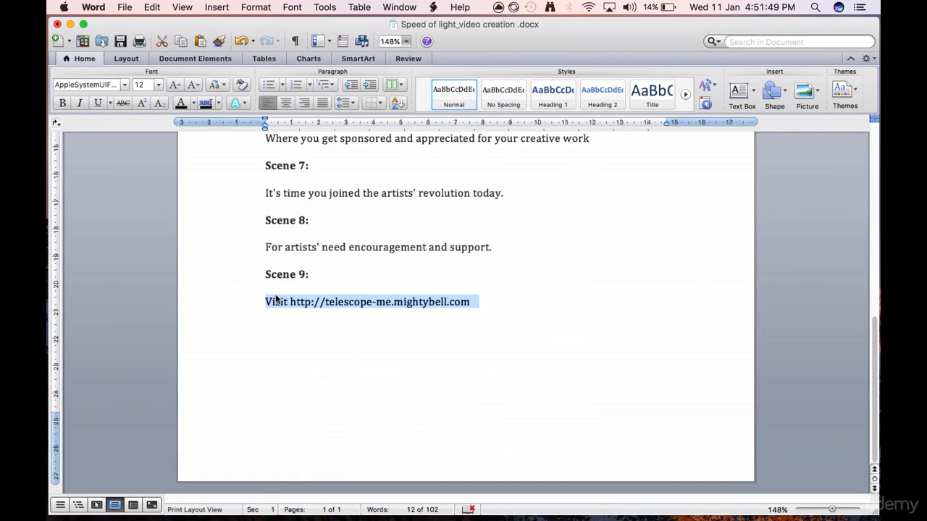
key("super+Tab")
left_click(477, 244)
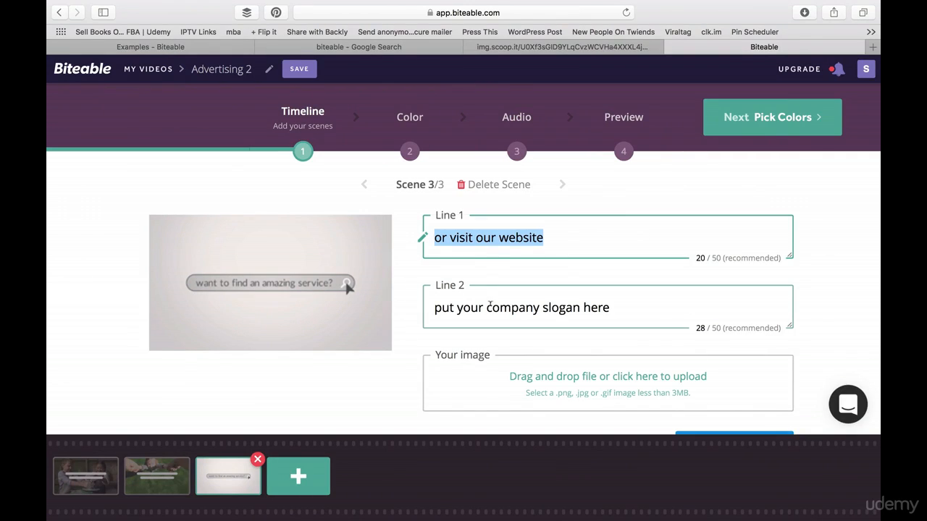
left_click(490, 304)
key("super+v")
Replace Line 1 of the closing scene with "For artists' need encouragement and support.", copied from Scene 8 of the Word script.
left_click(530, 238)
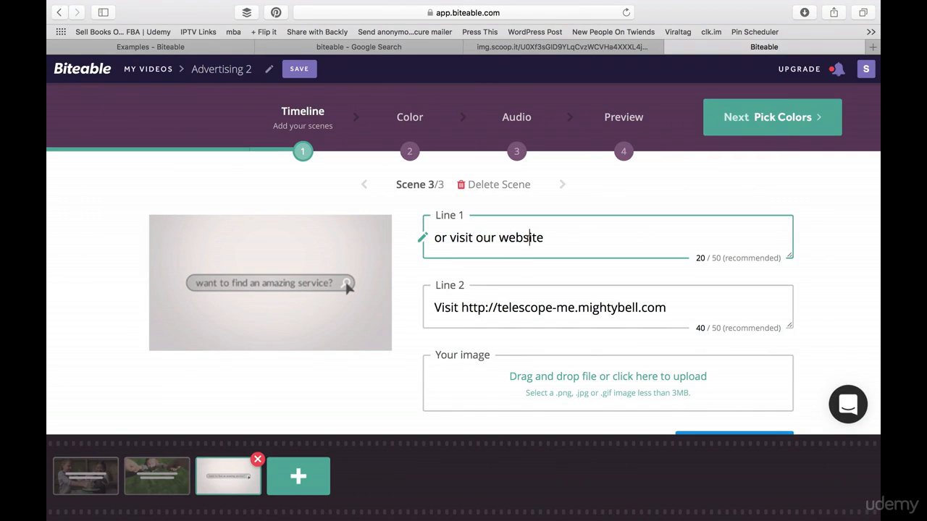
key("super+Tab")
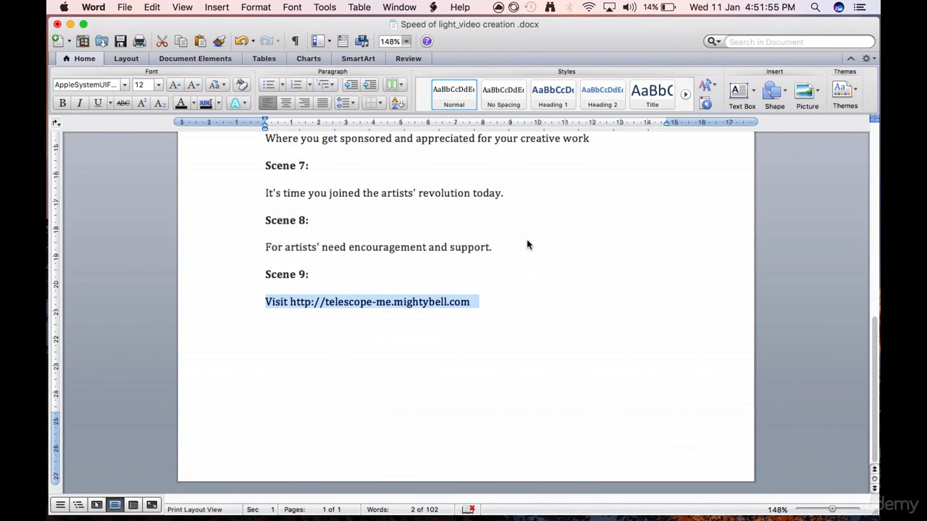
left_click_drag(501, 247, 266, 248)
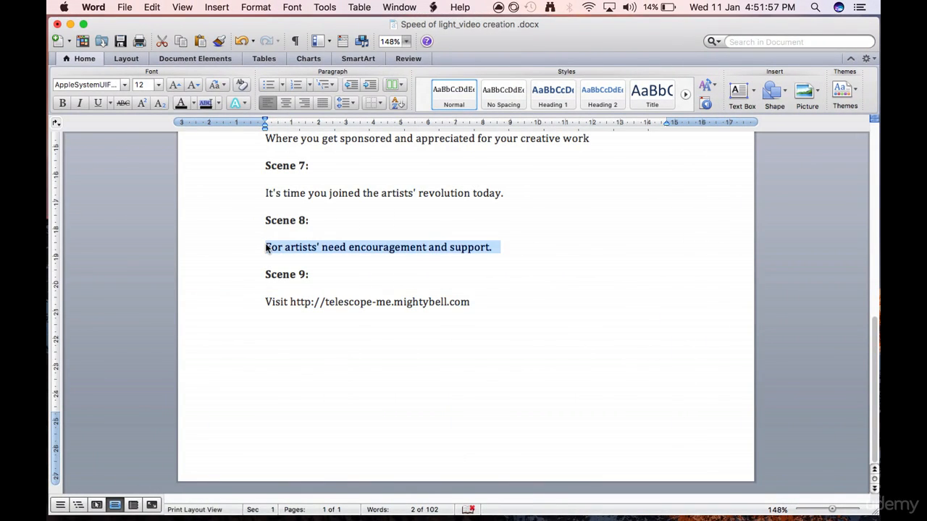
key("super+c")
key("super+Tab")
key("super+a")
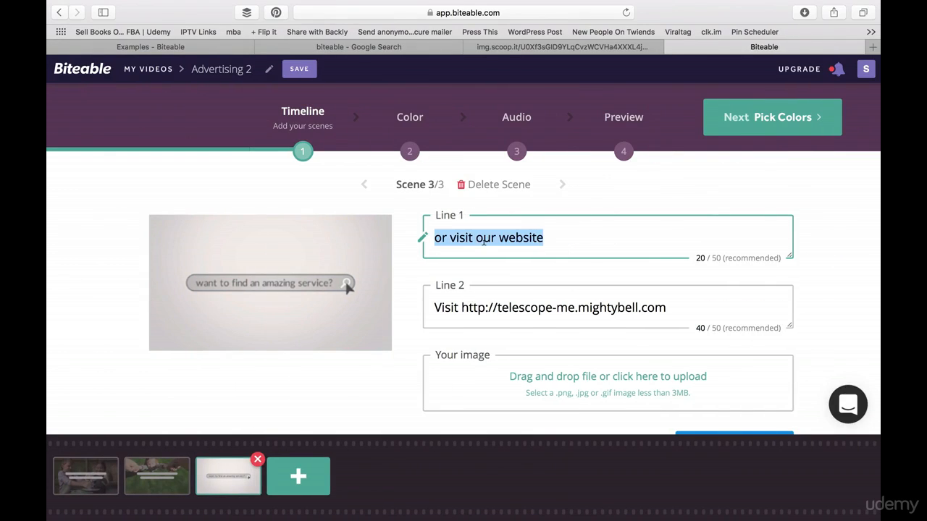
key("super+v")
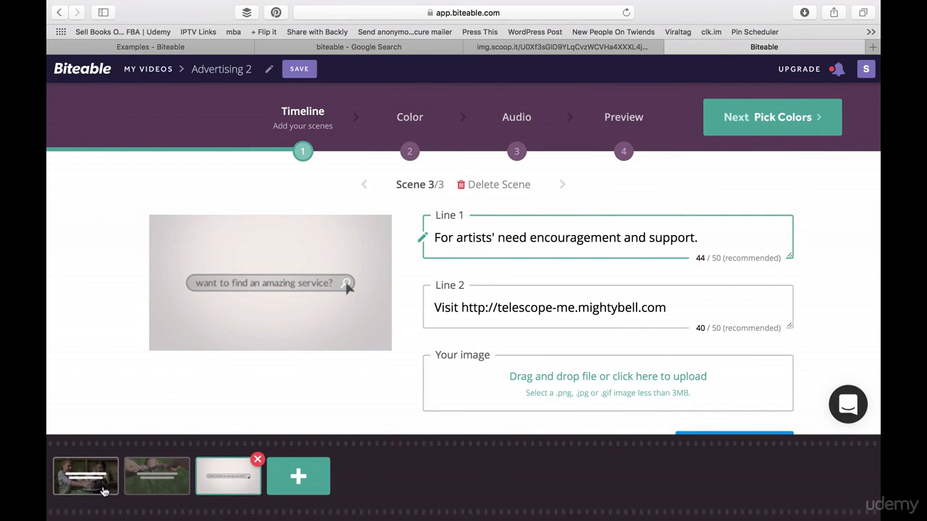
Review the remaining scenes, update the preview of the "It's about lifestyle" scene and save the video.
left_click(104, 491)
left_click(155, 486)
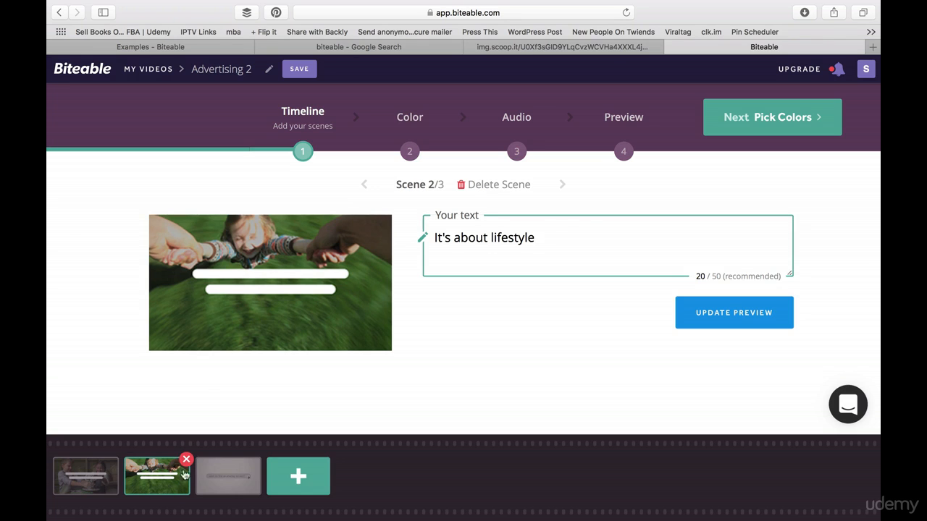
left_click(218, 483)
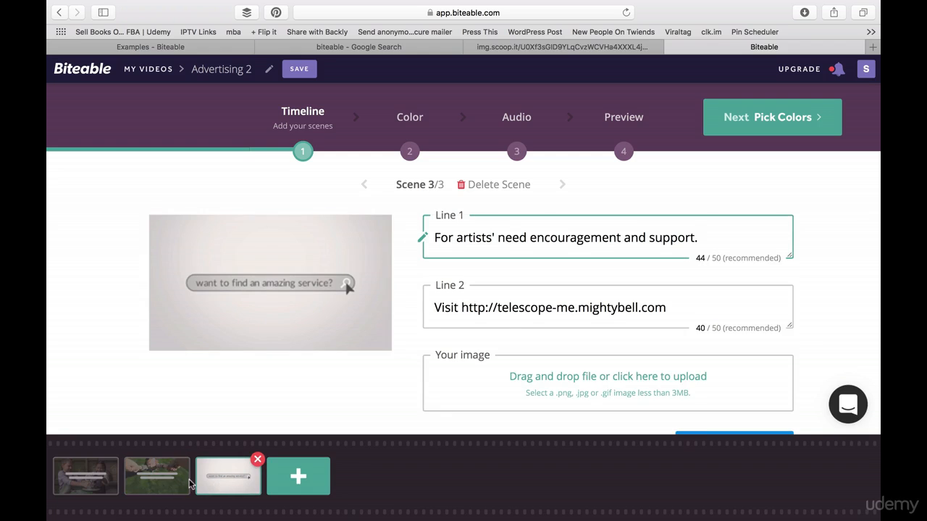
left_click(157, 476)
left_click(706, 317)
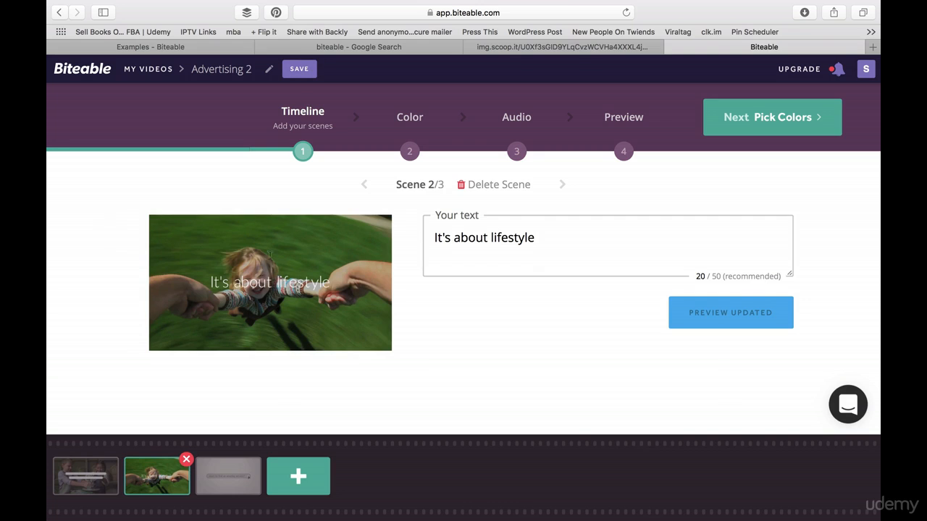
left_click(299, 69)
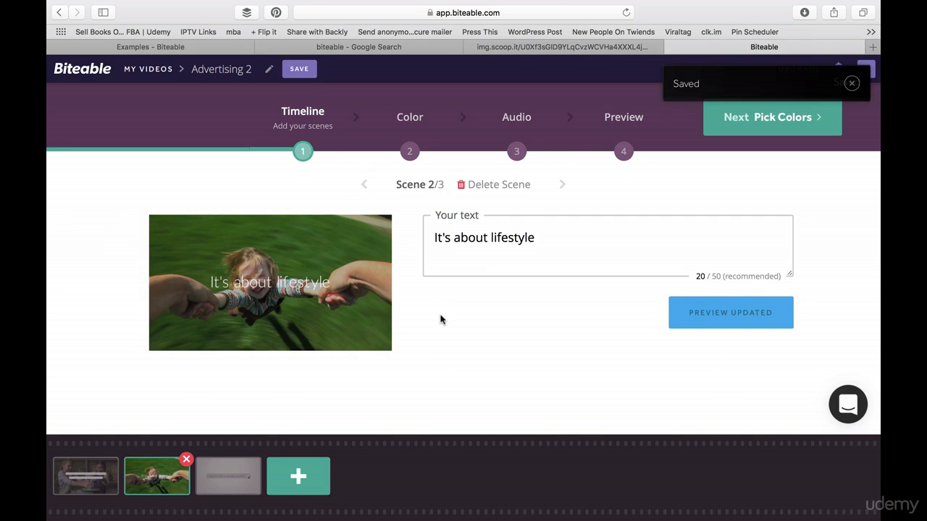